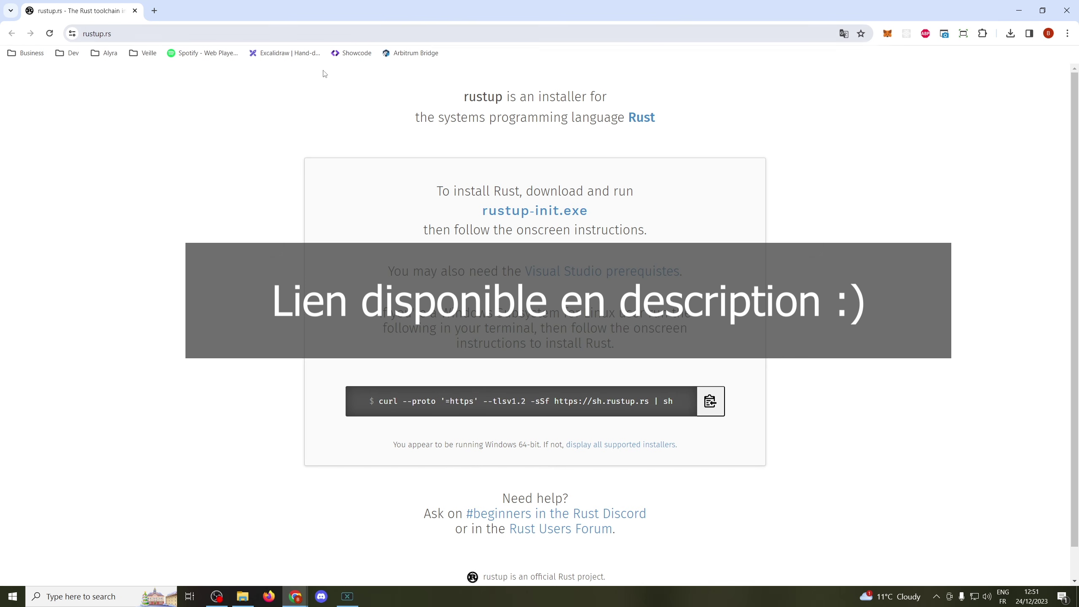
- Download the rustup-init.exe Windows installer from the rustup.rs page
left_click(540, 211)
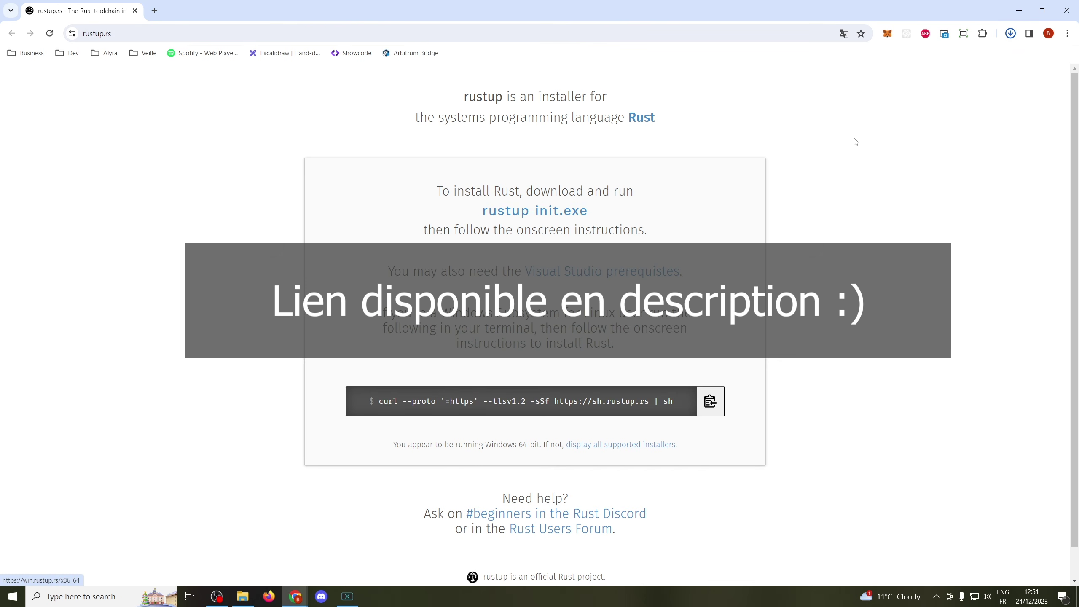
- Run rustup-init.exe and choose option 1 to quick-install the Visual Studio C++ prerequisites
left_click(946, 68)
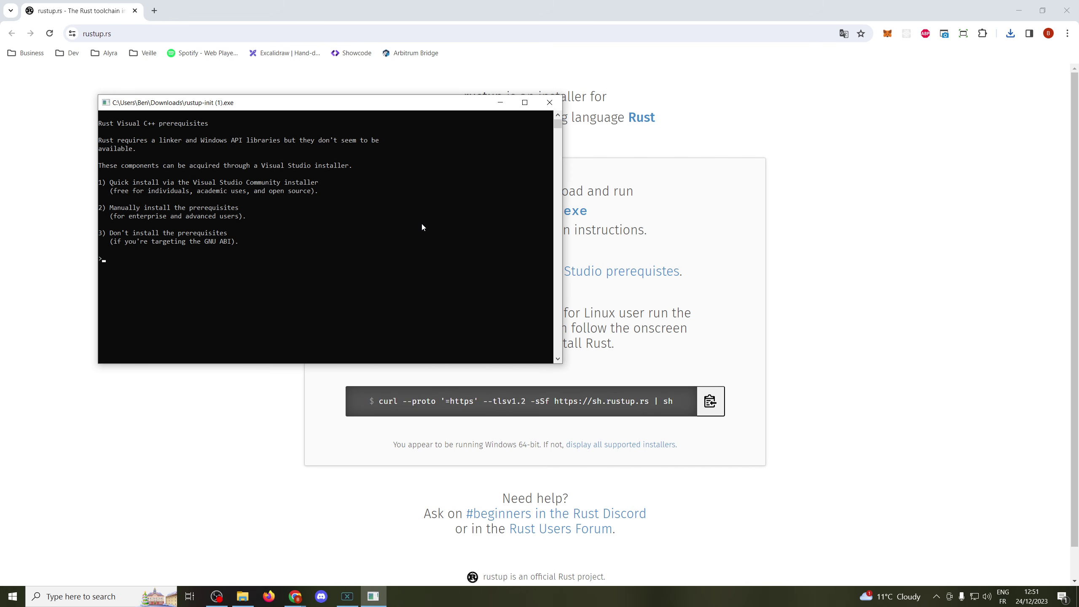
type("1")
key("Return")
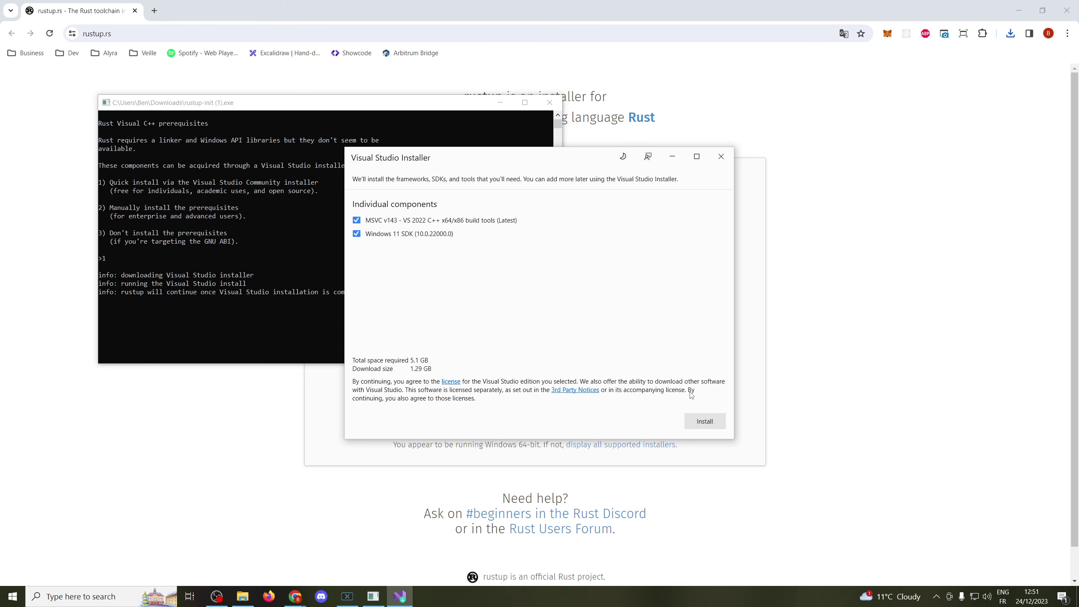
- Install the MSVC v143 build tools and Windows 11 SDK without signing in, then close the installer
left_click(711, 426)
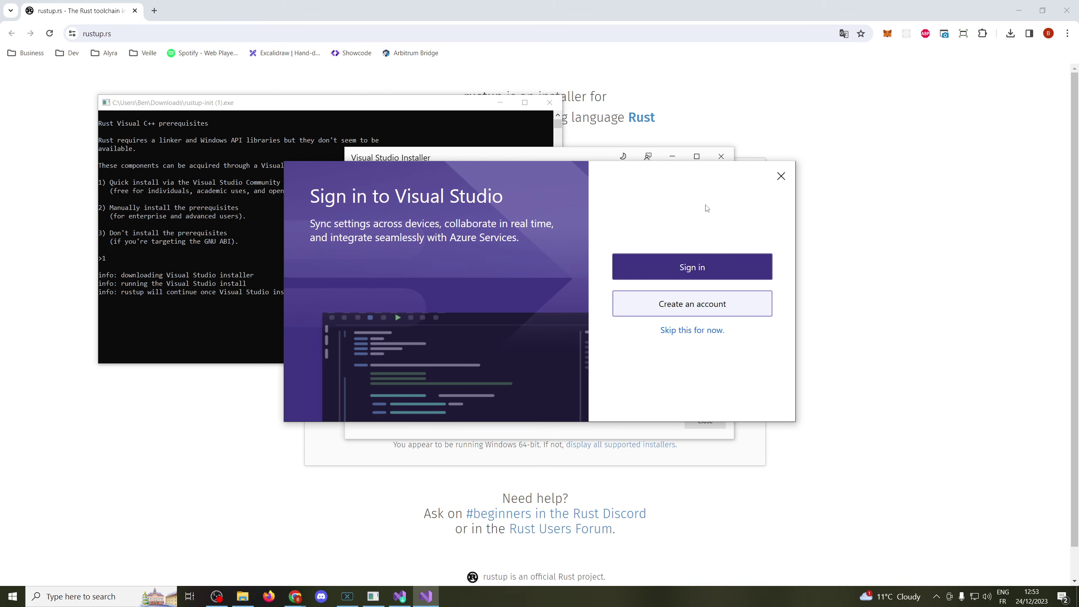
left_click(780, 176)
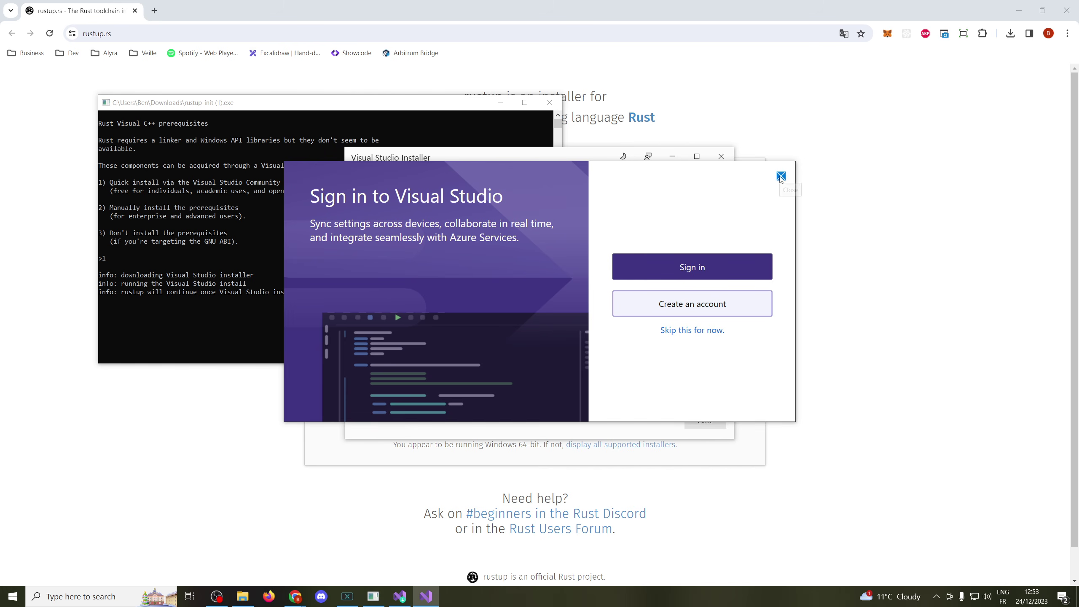
key("Return")
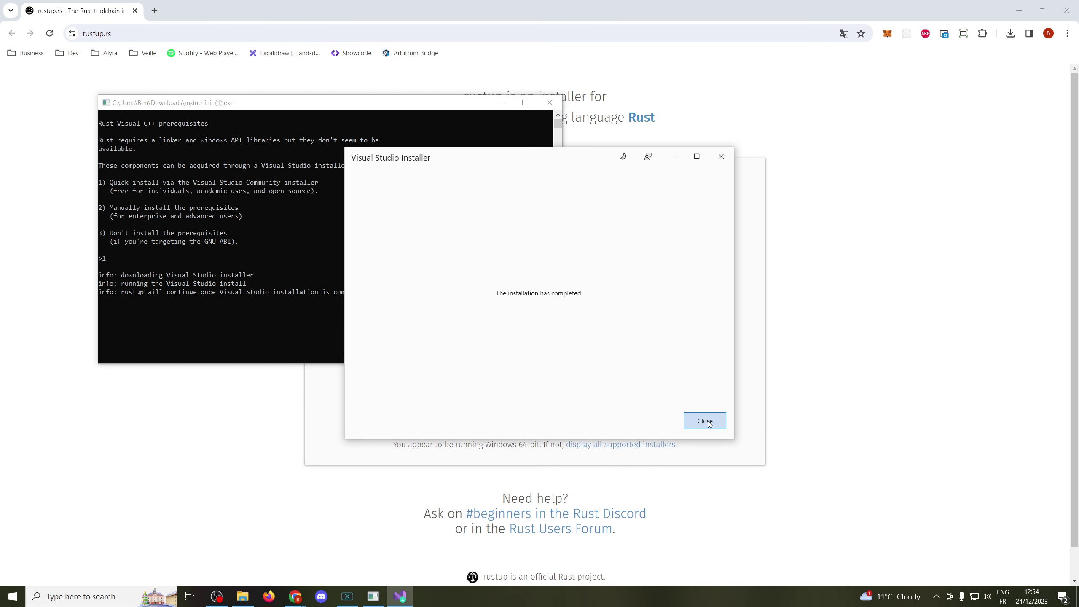
left_click(706, 421)
- Proceed with the default Rust install (option 1) and exit the console once it finishes
left_click(316, 308)
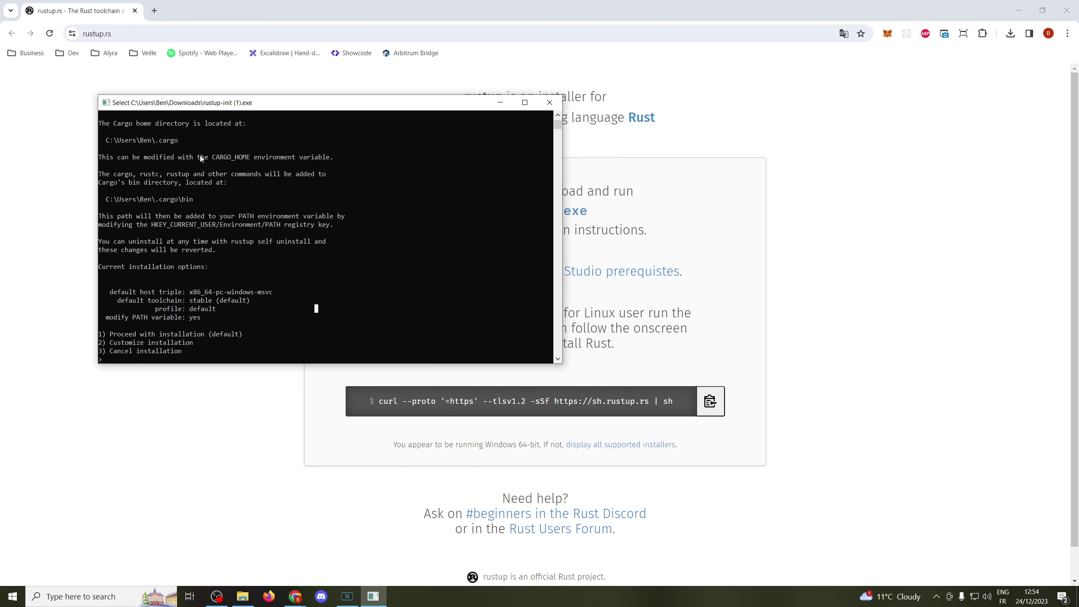
left_click(292, 325)
type("1")
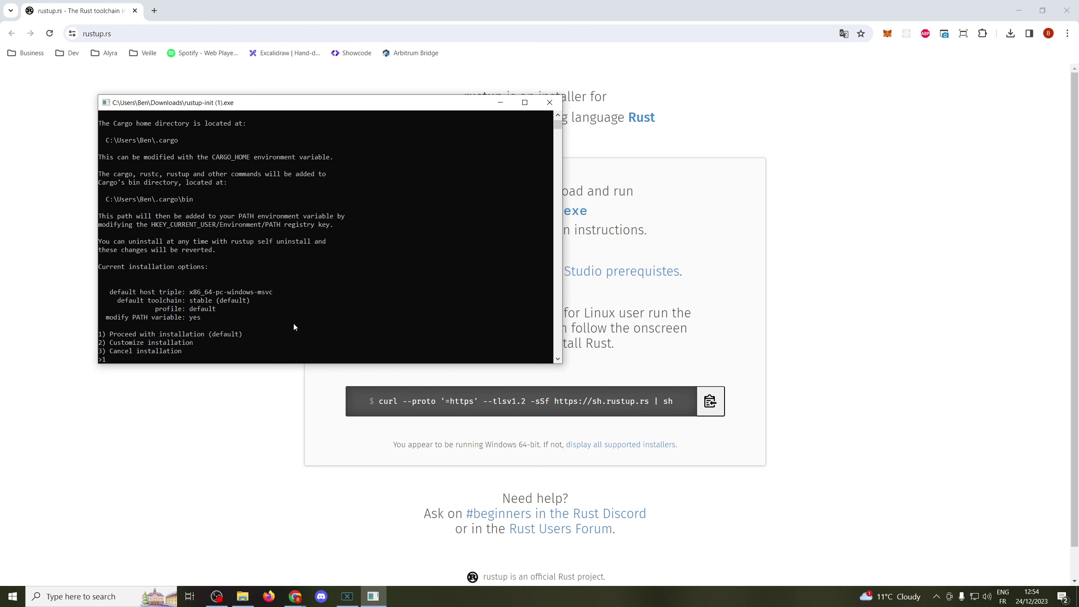
key("Return")
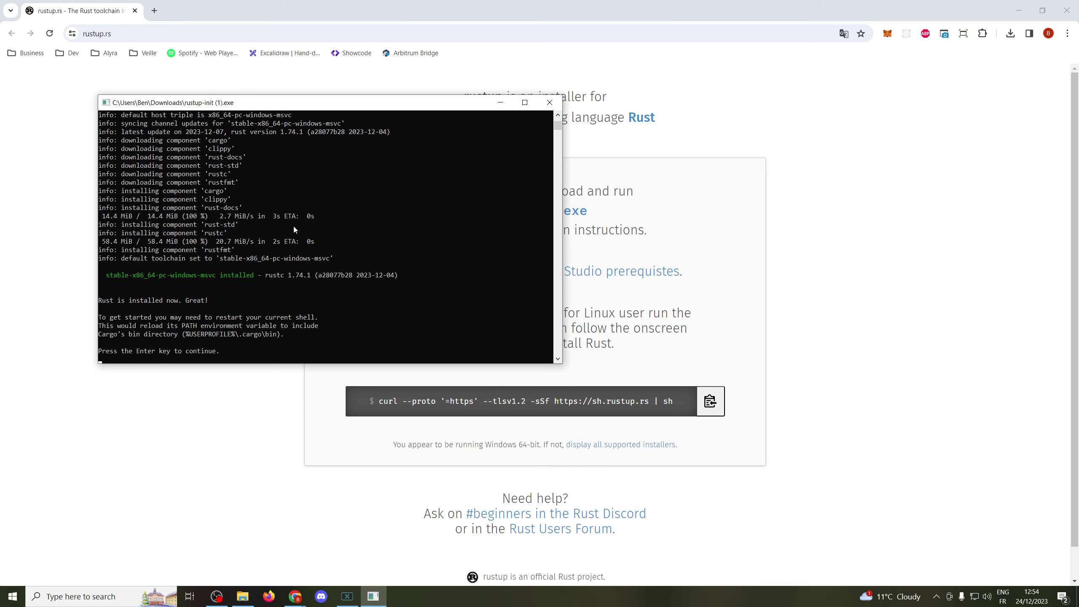
key("Return")
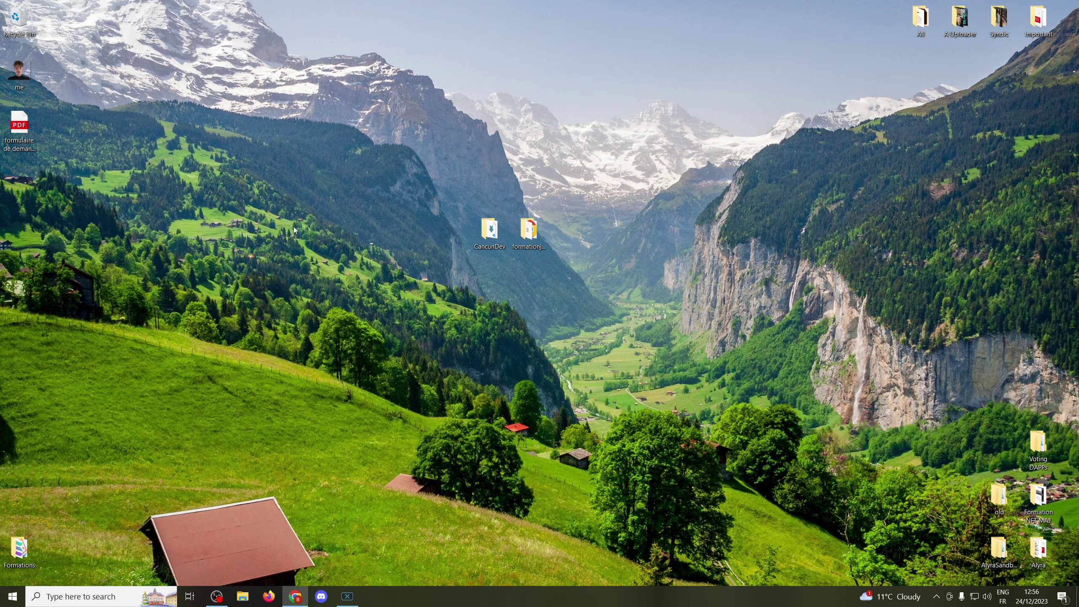
- Create a desktop folder named solanaToken, then search Windows for 'vsc'
right_click(342, 218)
mouse_move(430, 357)
left_click(492, 359)
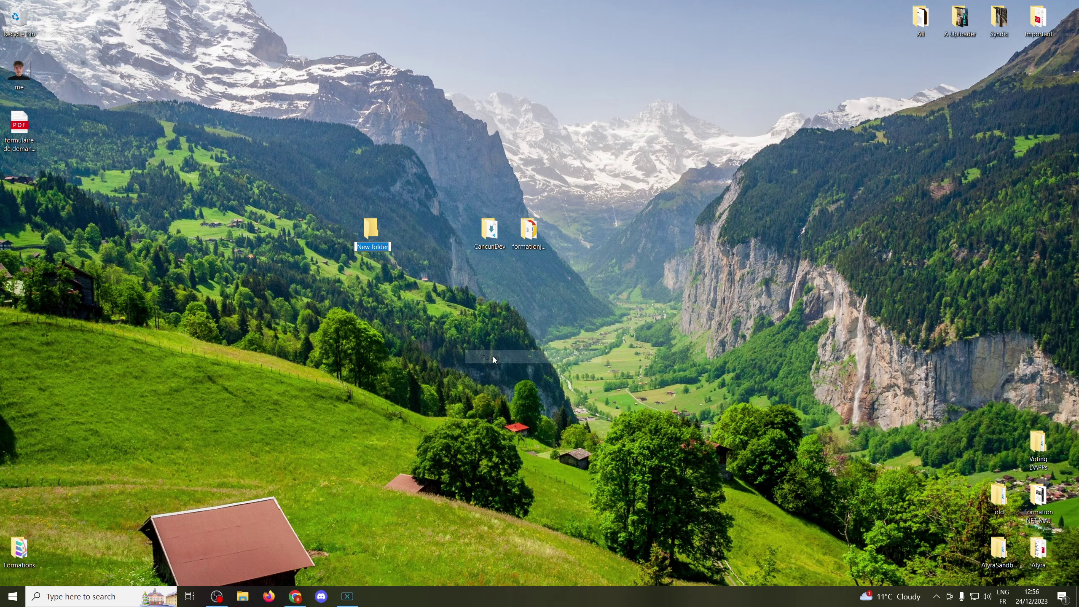
type("solanaTo")
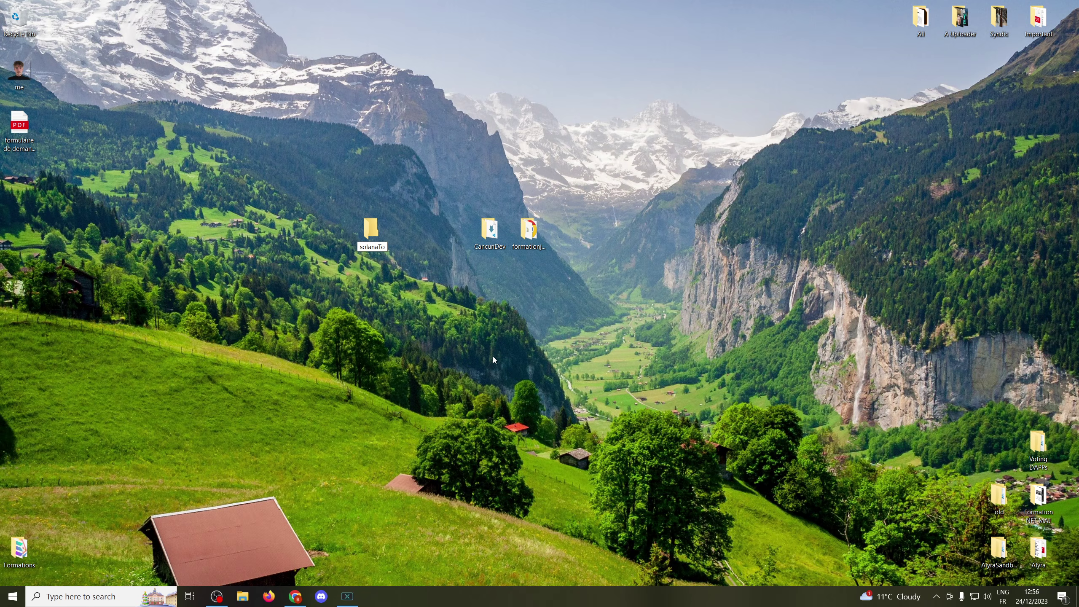
type("ken")
key("Return")
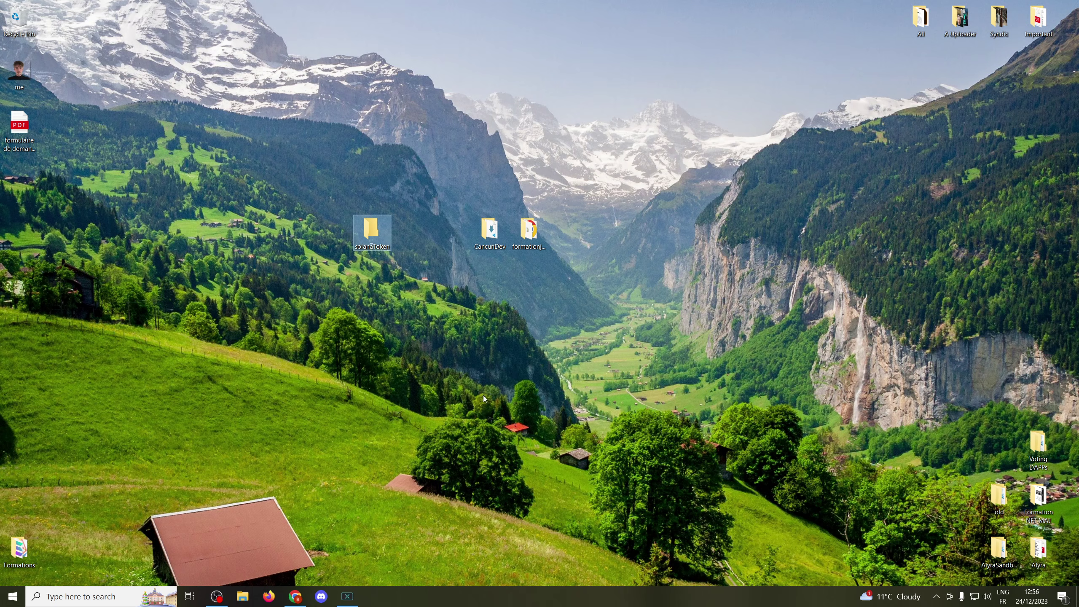
left_click(7, 598)
type("vsc")
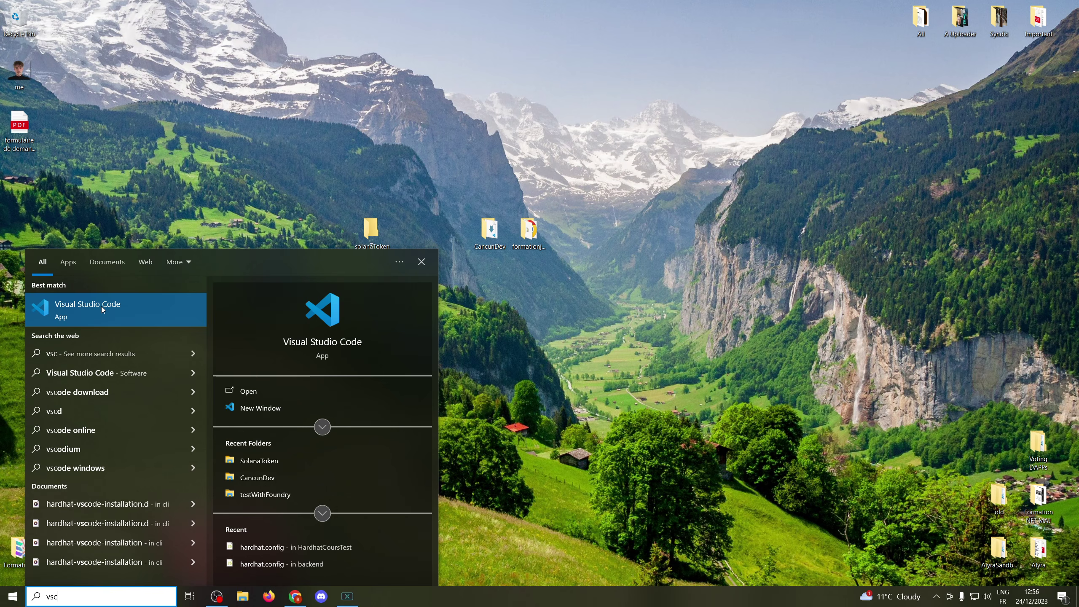
- Launch Visual Studio Code and open the desktop solanaToken folder as the workspace
left_click(101, 306)
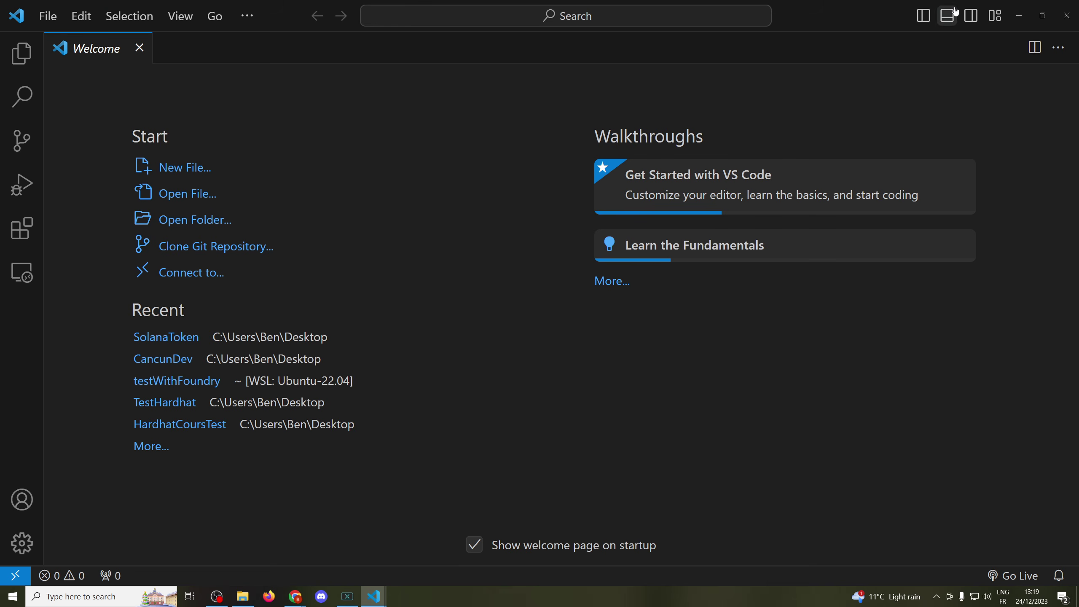
left_click(1018, 16)
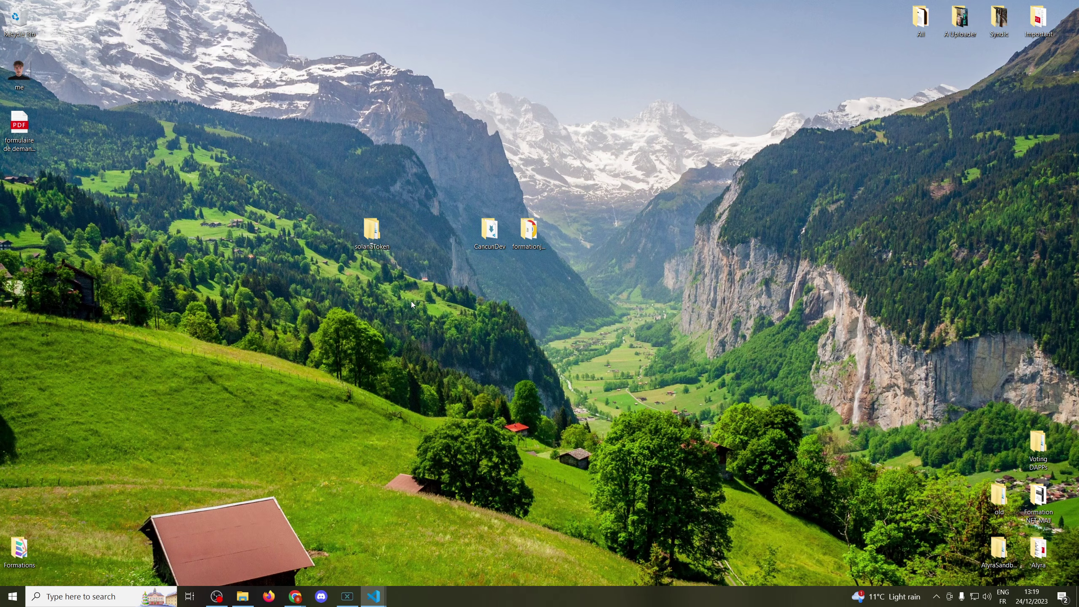
left_click(373, 596)
left_click(49, 16)
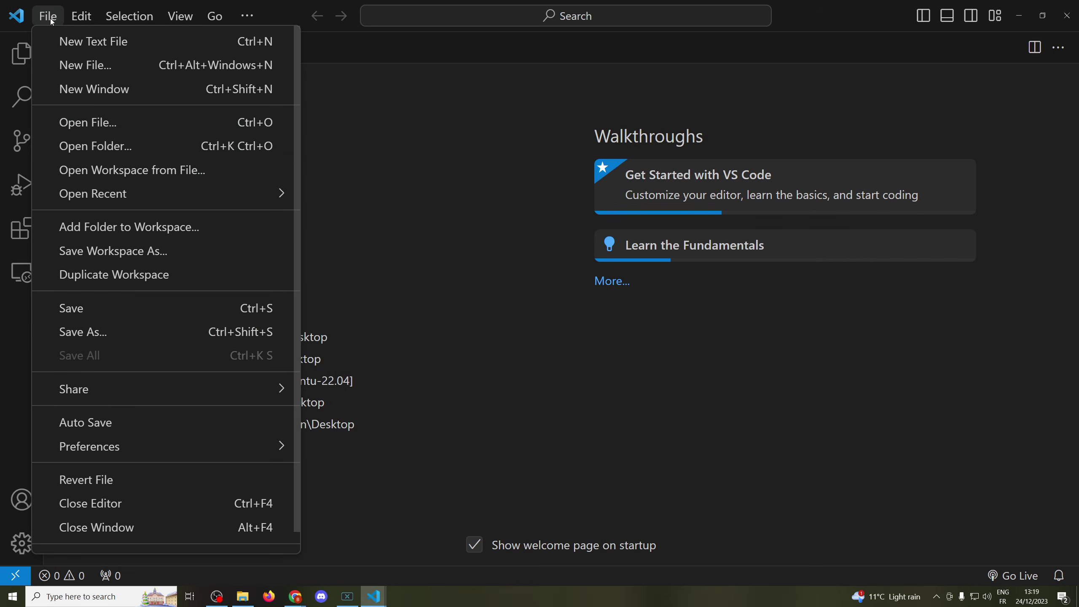
left_click(107, 144)
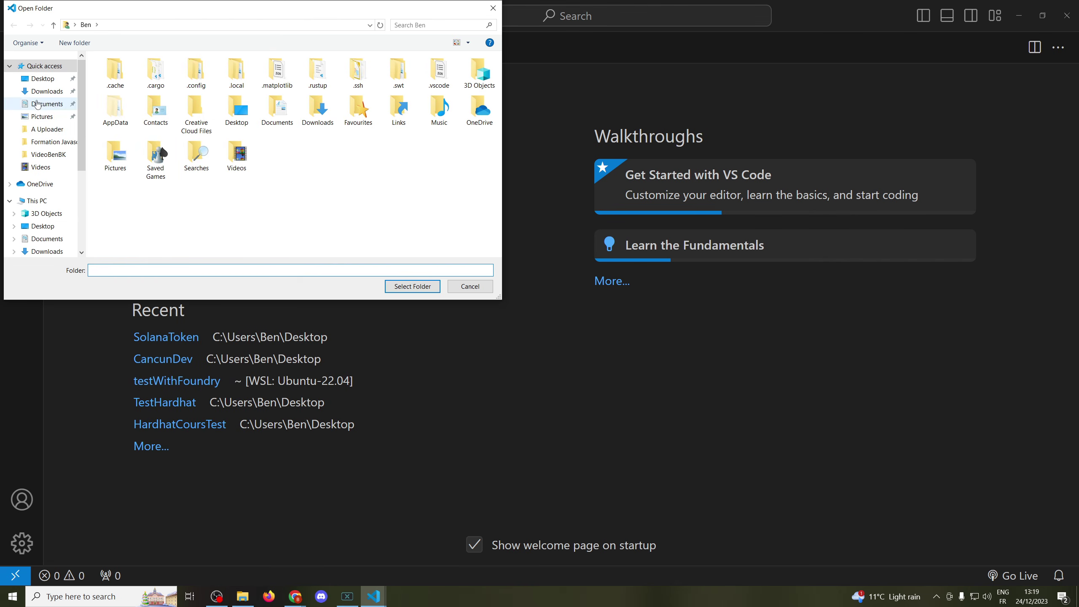
left_click(39, 79)
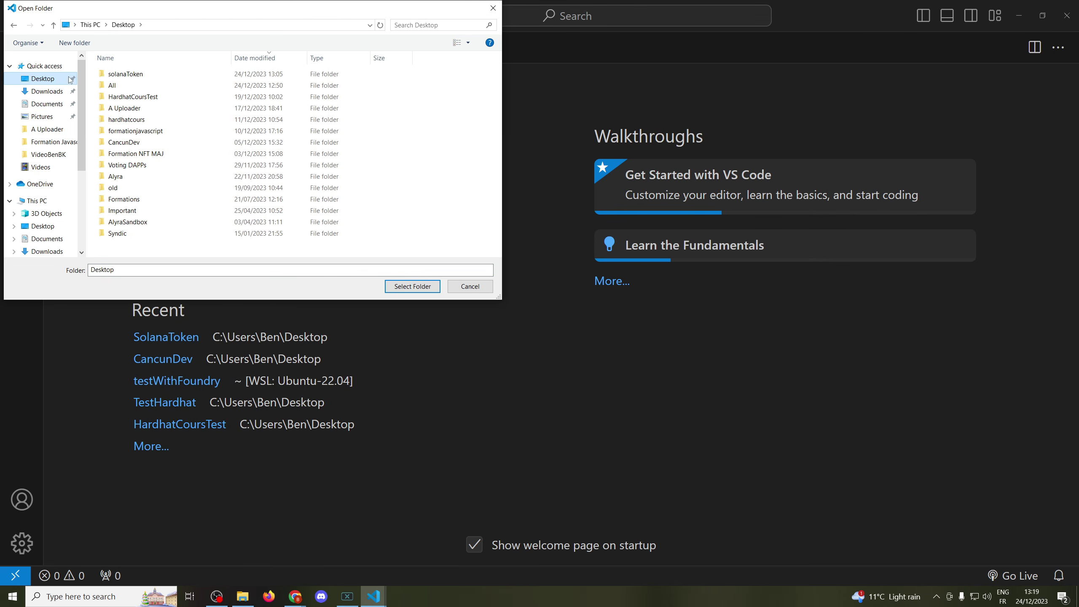
left_click(118, 79)
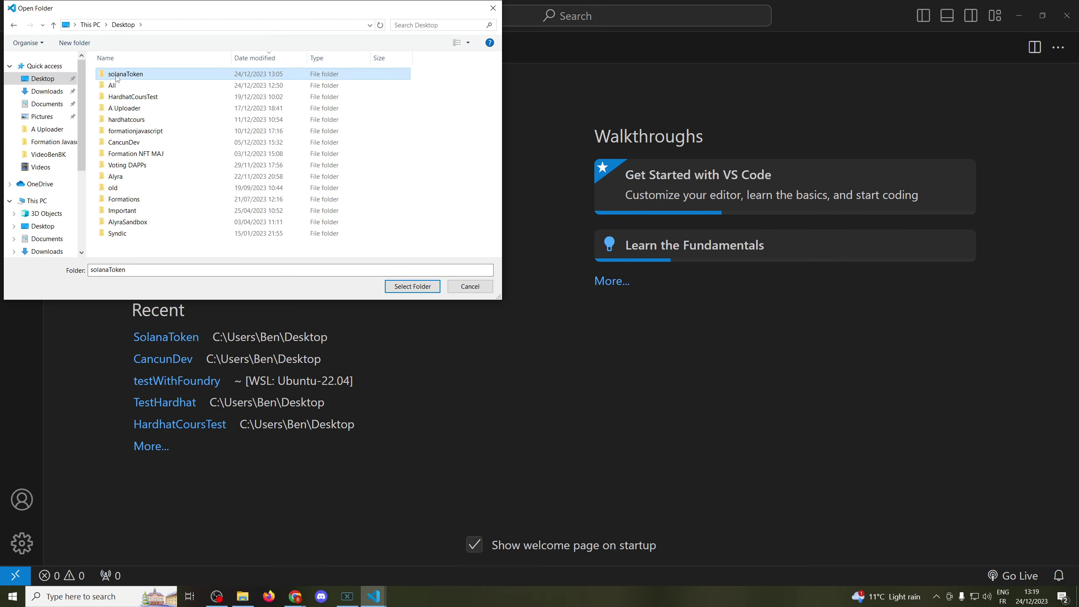
left_click(412, 287)
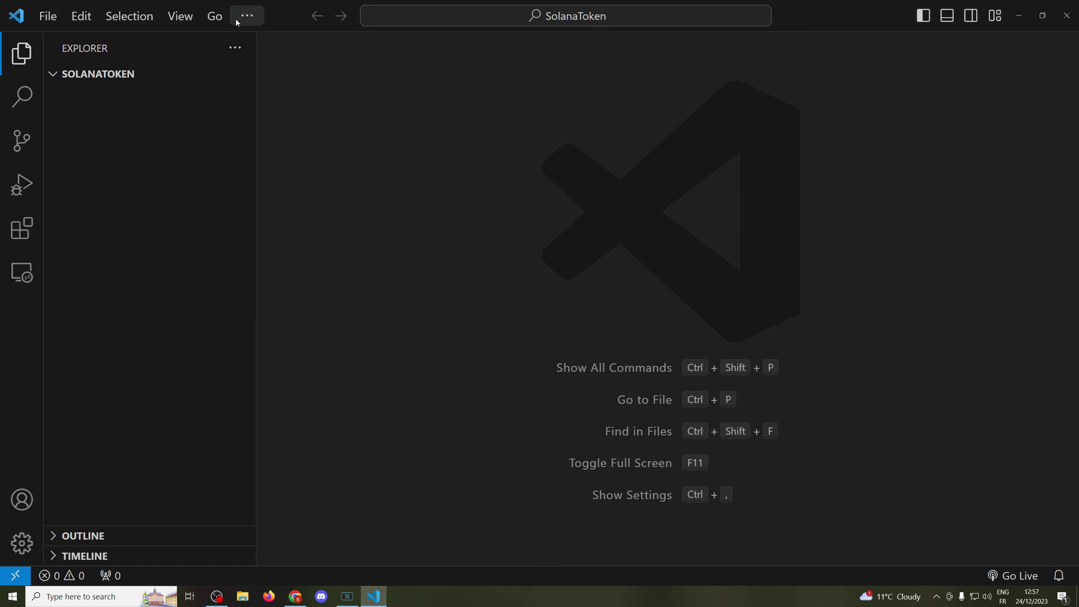
- Open a new terminal and run 'cargo install spl-token-cli'
left_click(237, 21)
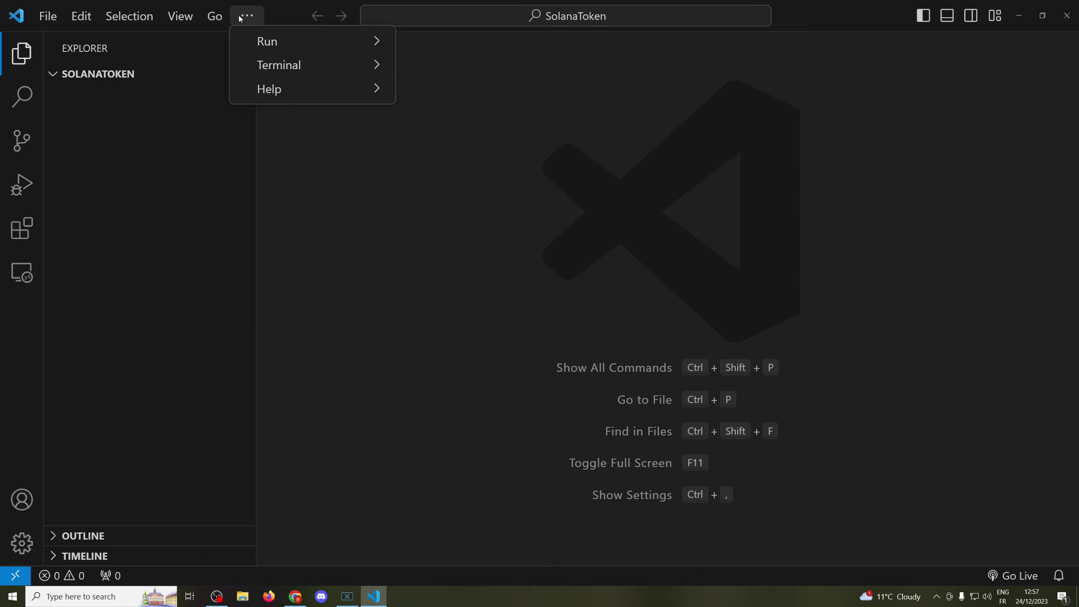
mouse_move(319, 67)
left_click(440, 69)
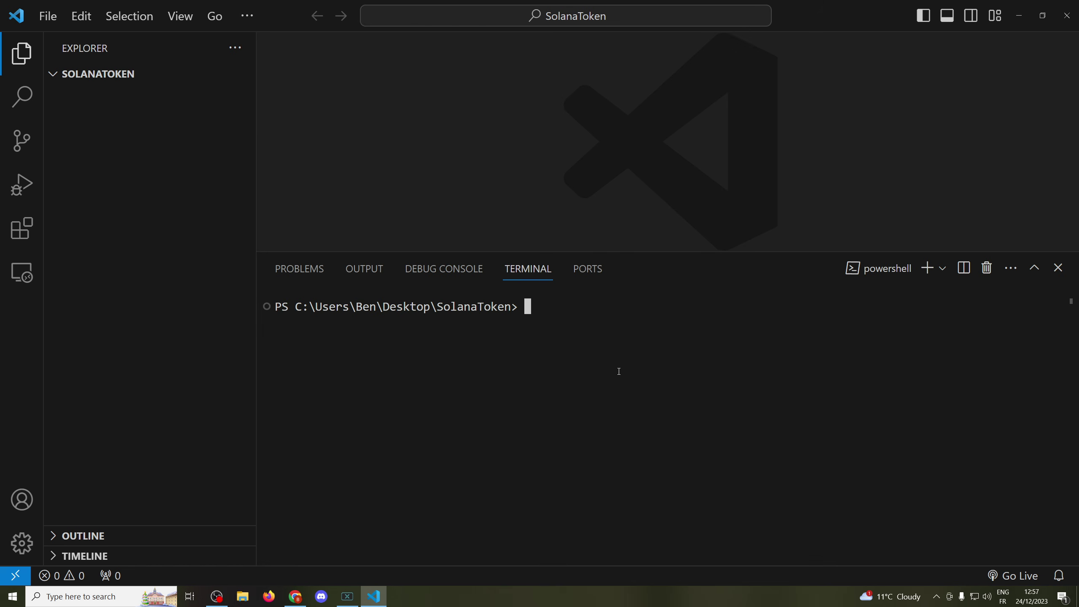
type("cargo install spl-")
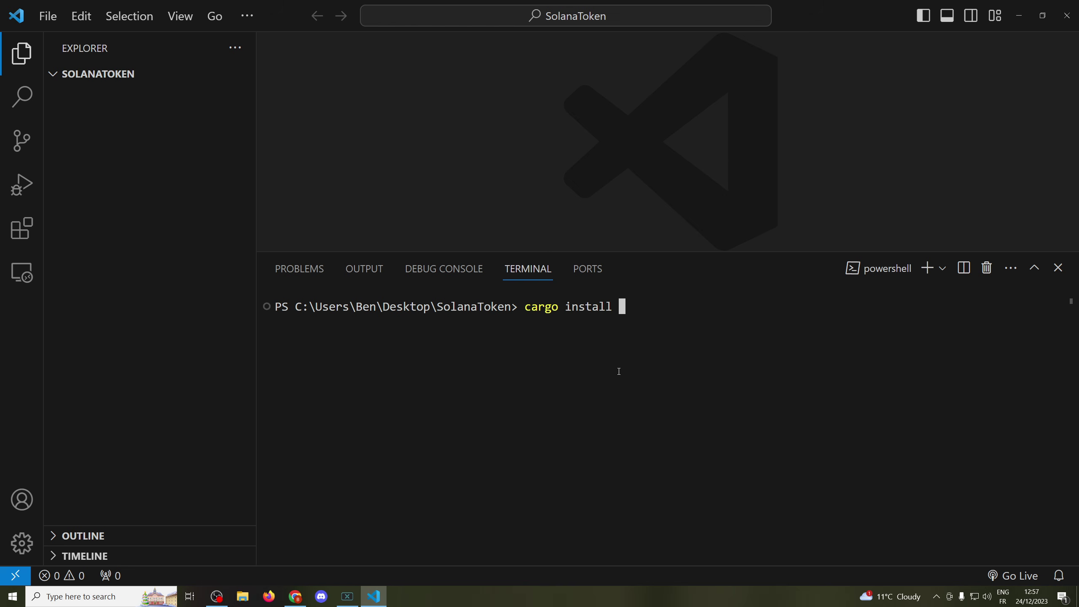
type("token-cli")
key("Return")
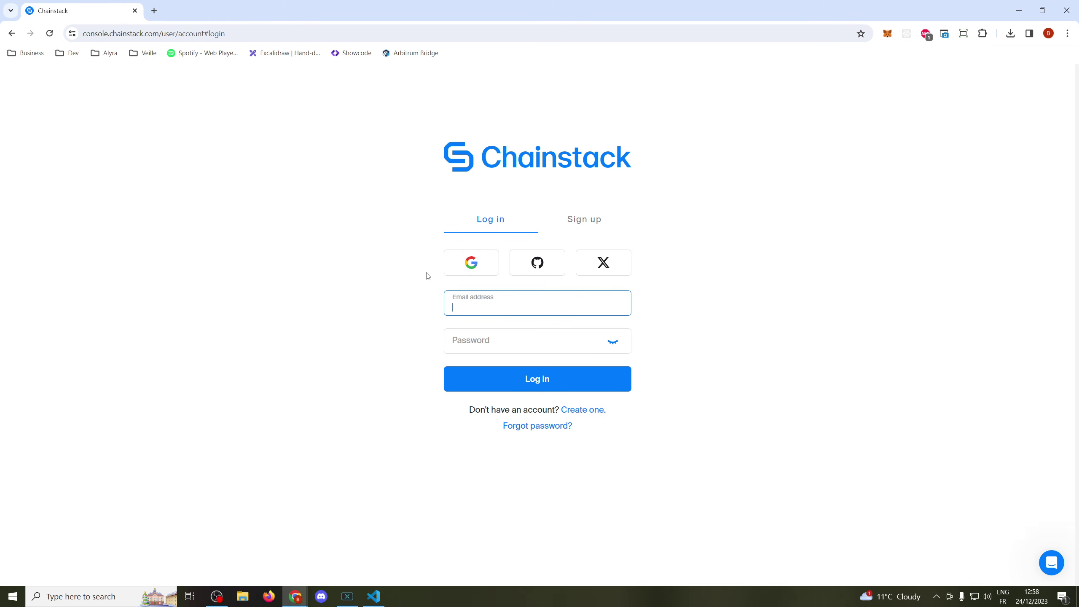
- Log in to Chainstack, open the public-chain project, and begin joining a network
left_click(473, 268)
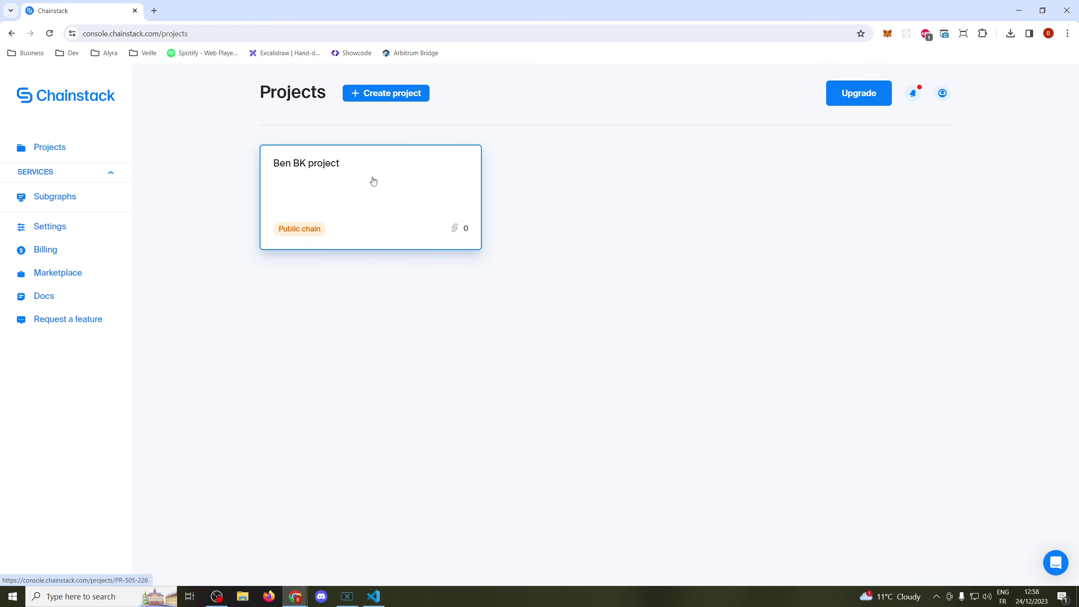
left_click(350, 170)
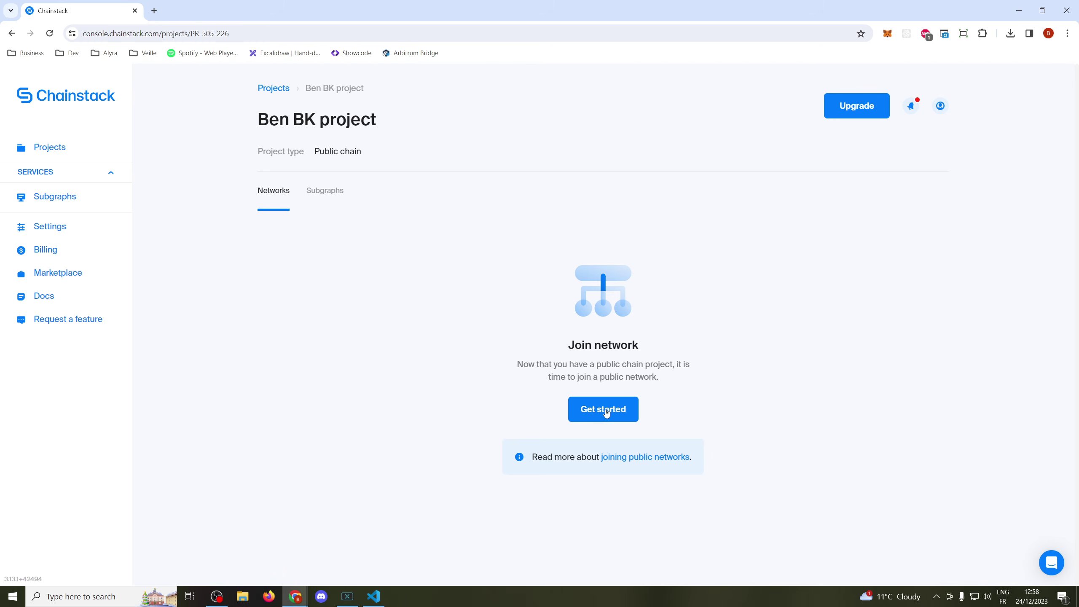
left_click(594, 405)
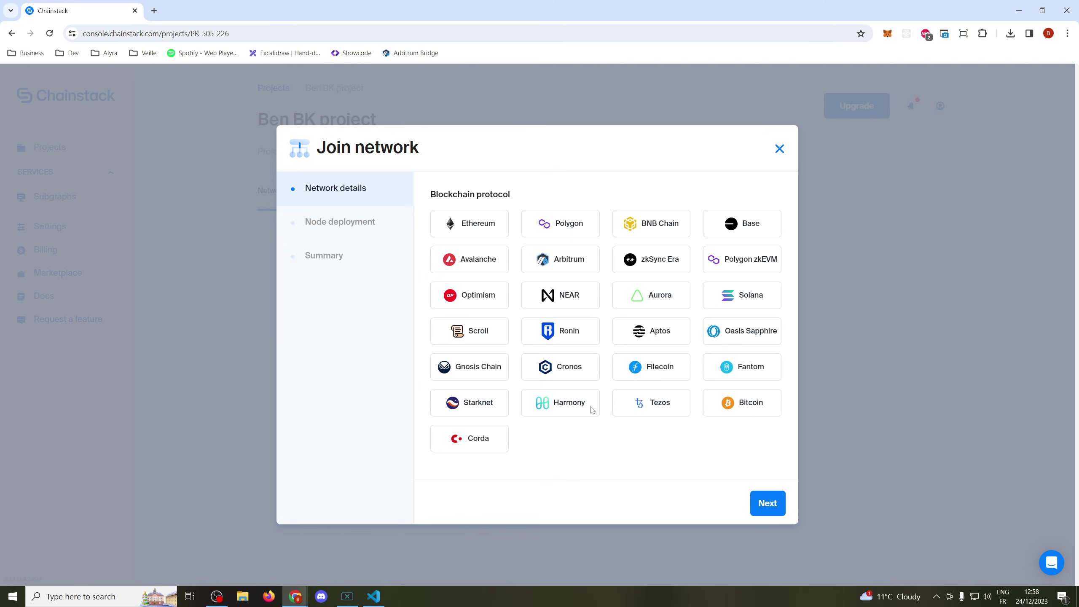
- Join Solana Devnet with a node hosted in Chainstack Cloud Ashburn
left_click(738, 297)
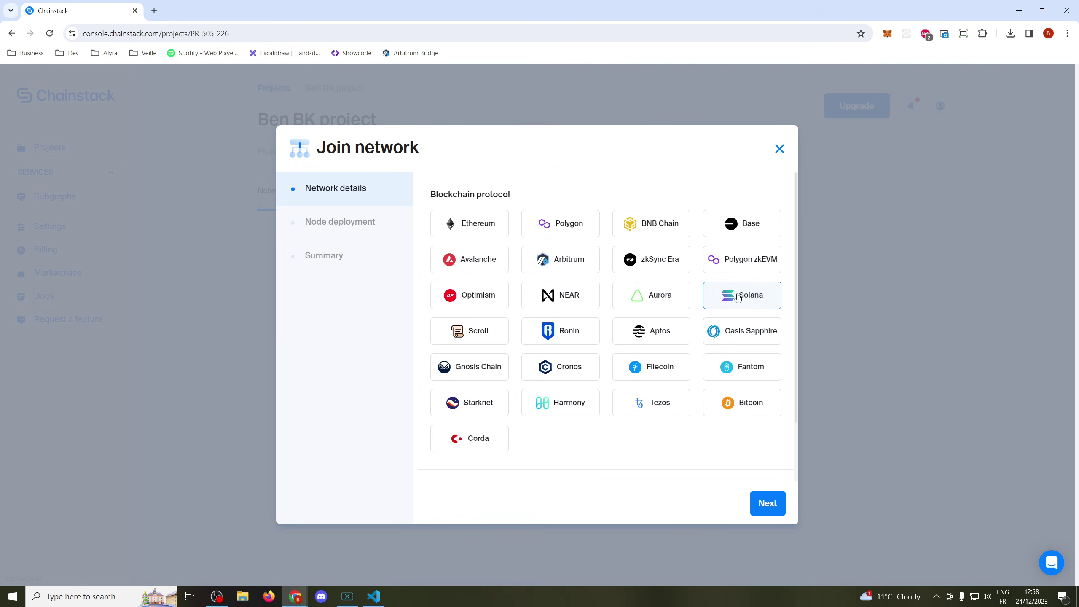
scroll(691, 330, "down", 2)
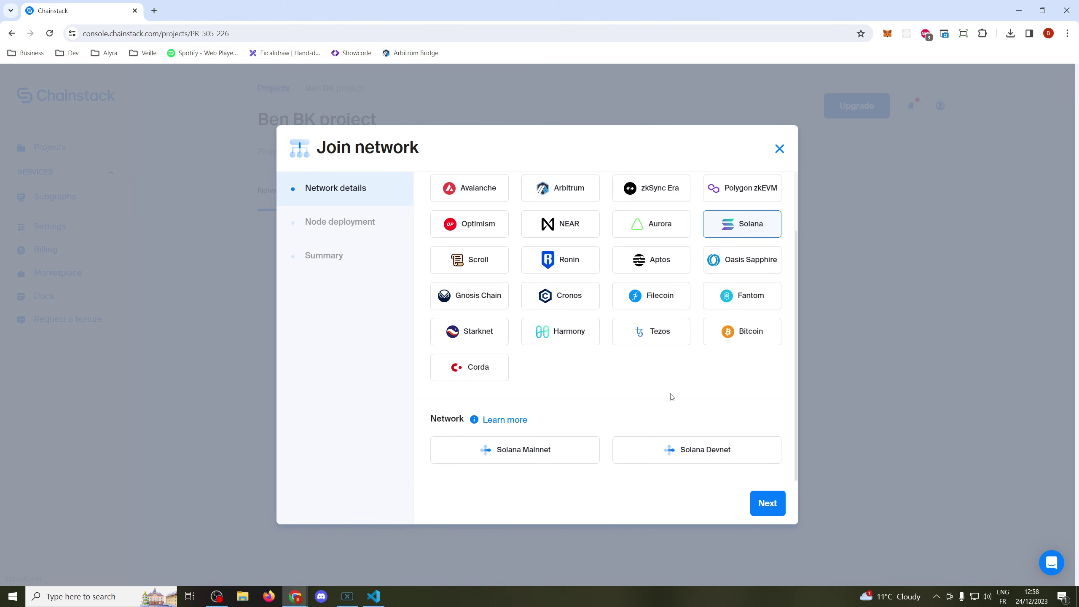
left_click(680, 446)
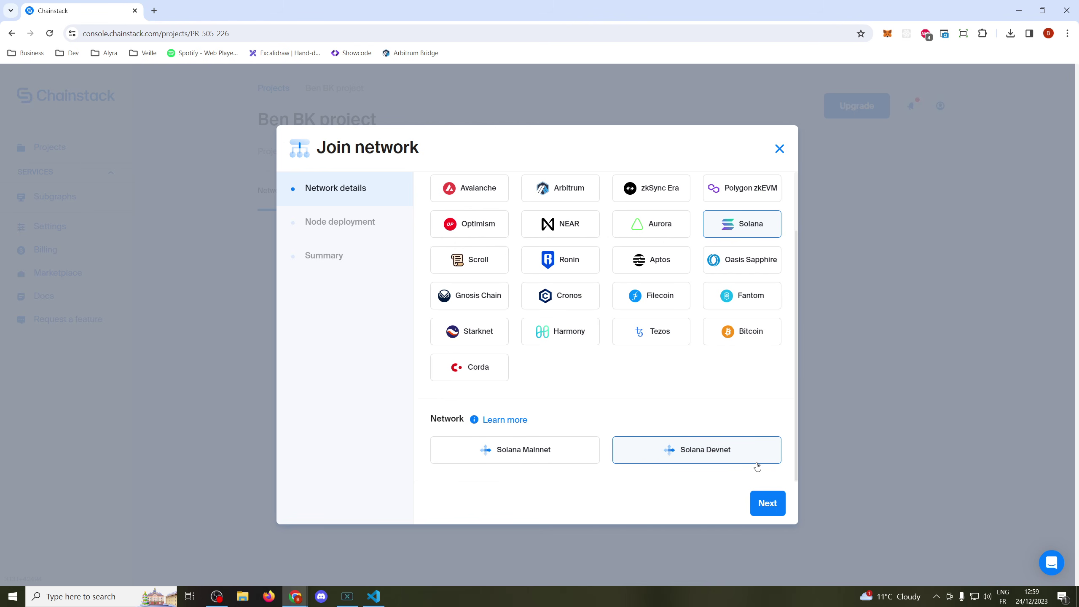
left_click(768, 501)
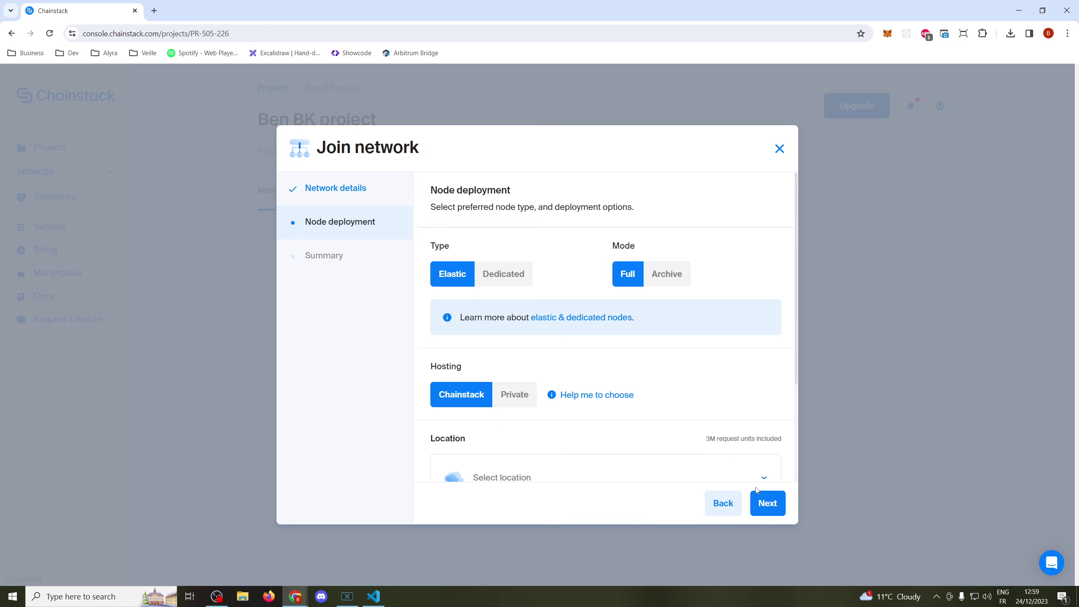
scroll(681, 368, "down", 3)
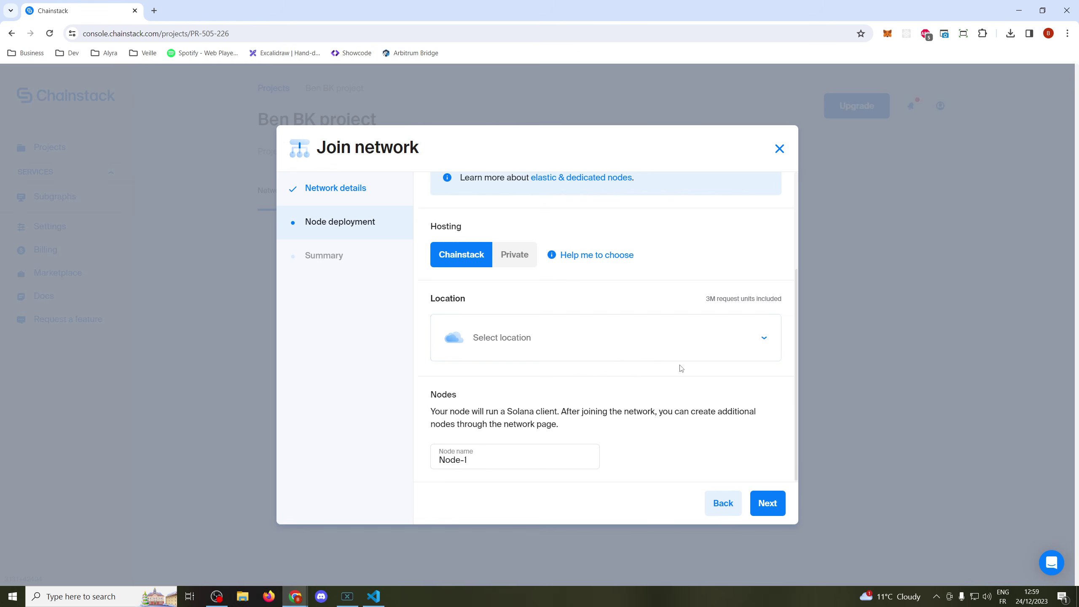
left_click(755, 338)
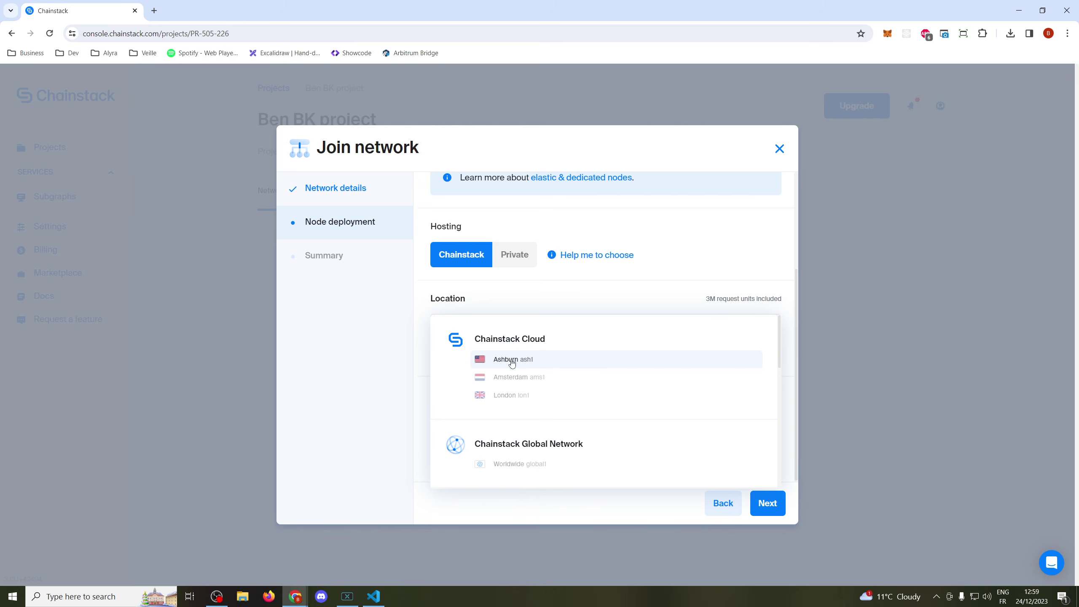
left_click(511, 361)
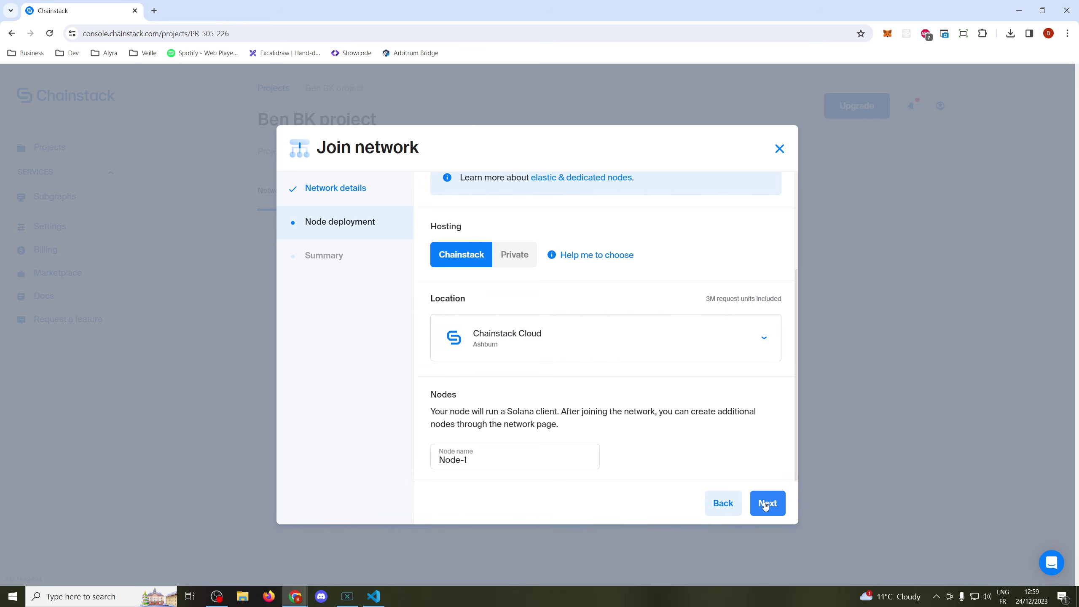
left_click(765, 504)
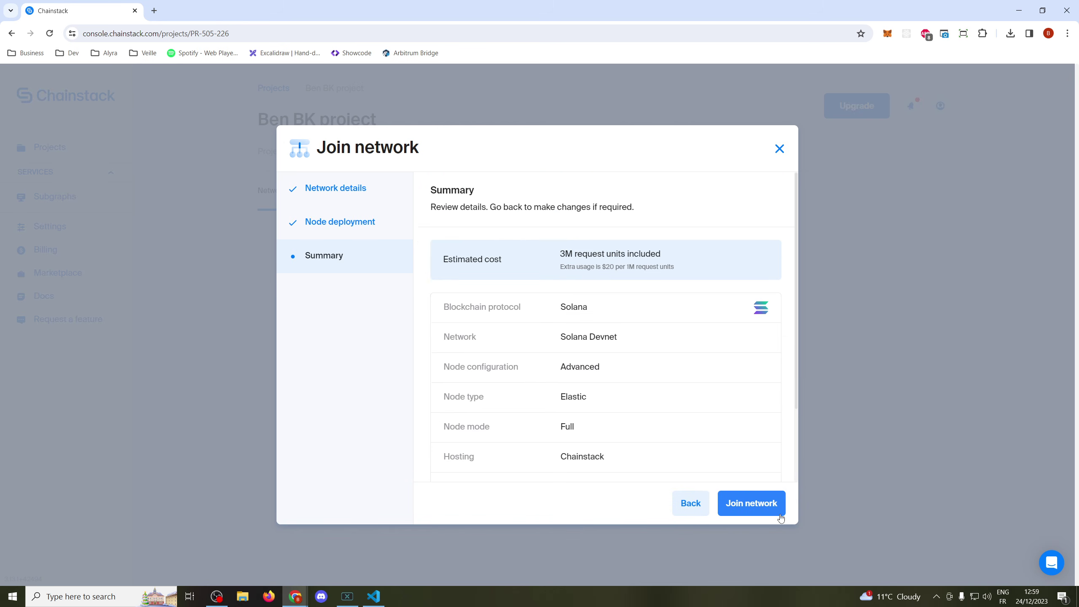
left_click(745, 505)
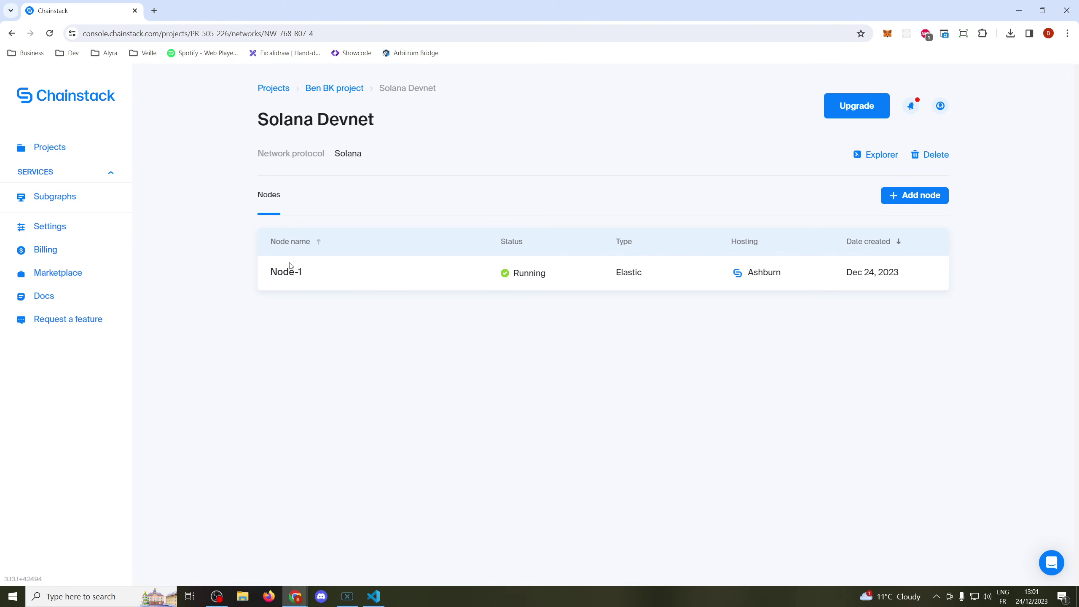
- View Node-1's access endpoints and credentials, then return to the VS Code terminal
left_click(287, 272)
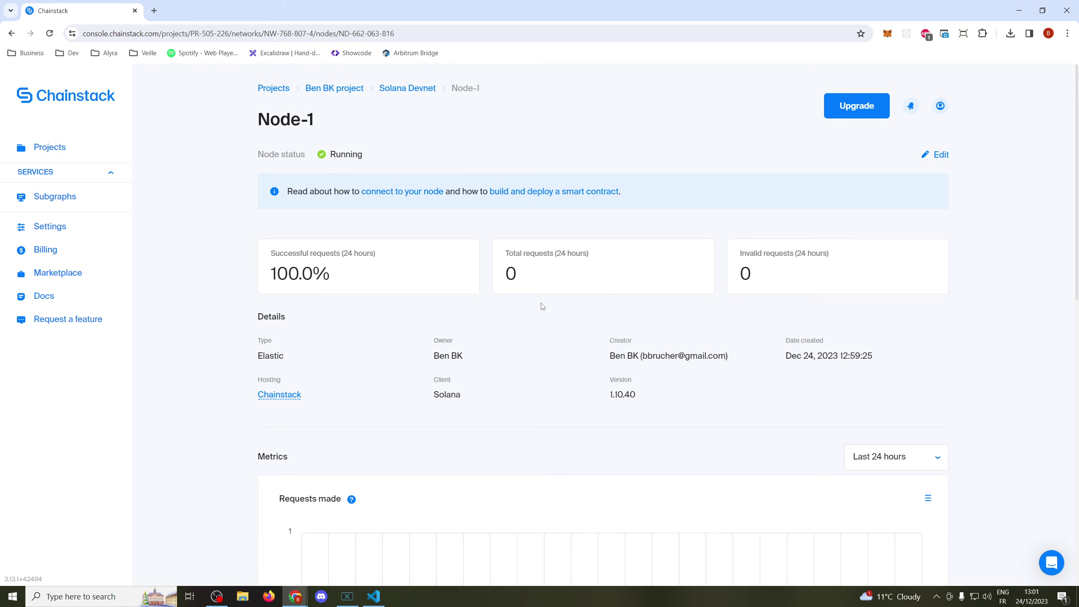
scroll(559, 313, "down", 8)
scroll(559, 314, "down", 2)
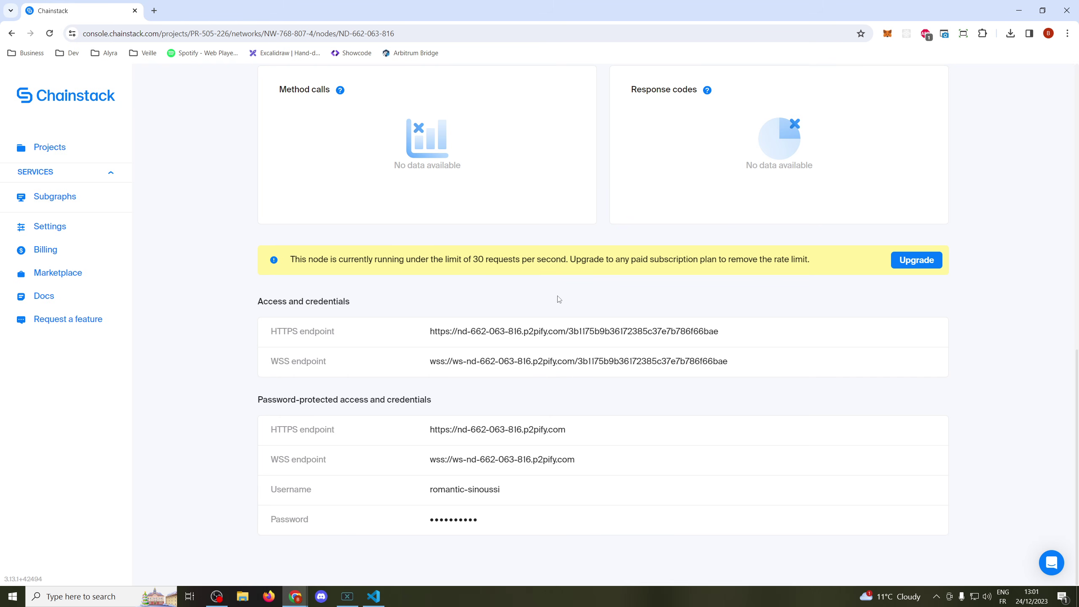
key("alt+Tab")
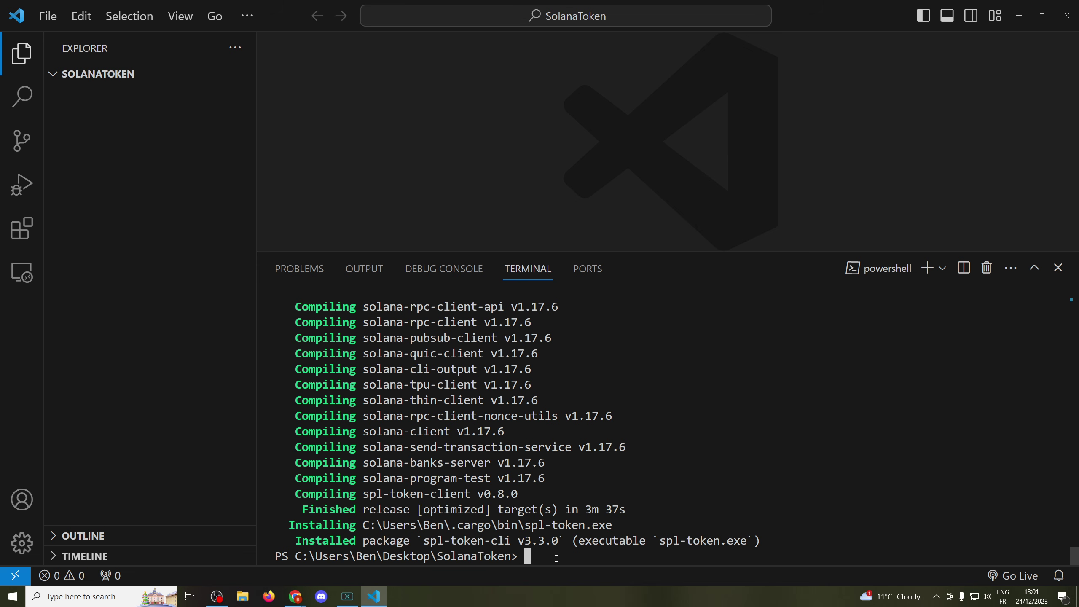
- Run spl-token --version to confirm spl-token-cli 3.3.0 is installed
type("spl-token --version")
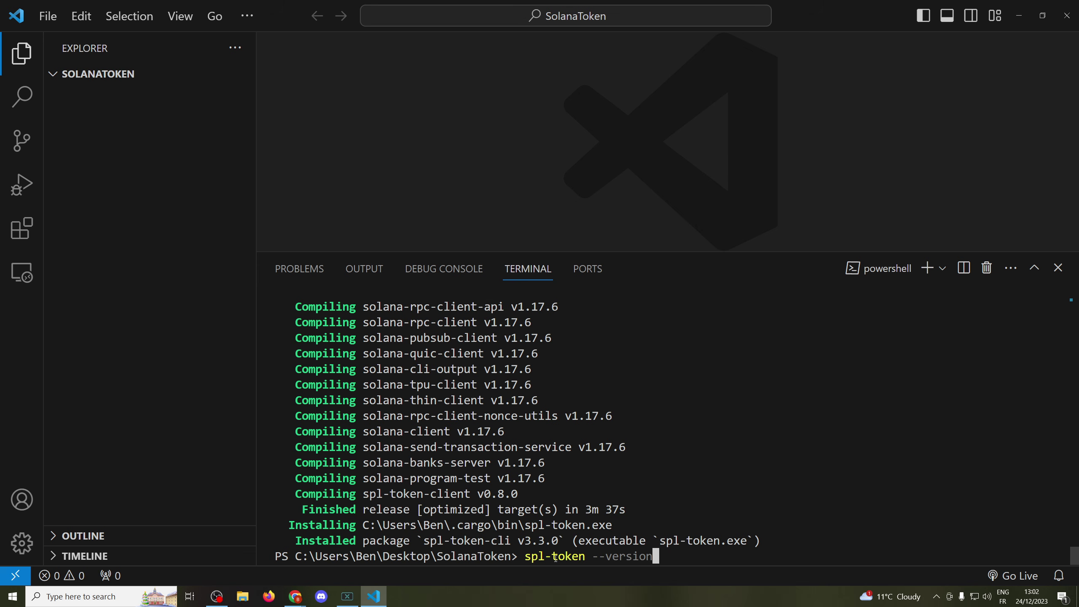
key("Return")
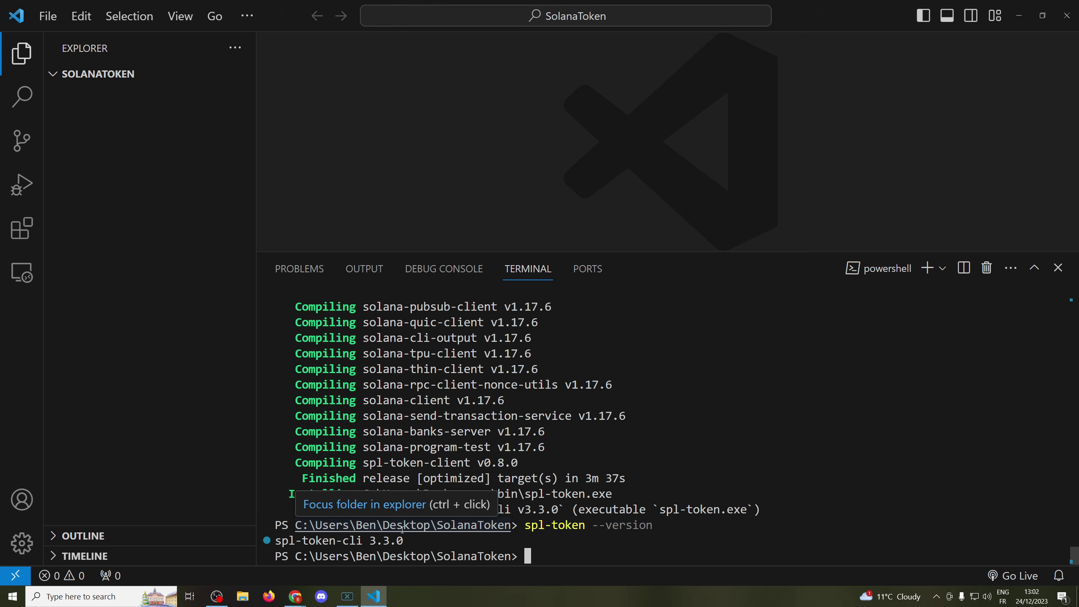
key("alt+Tab")
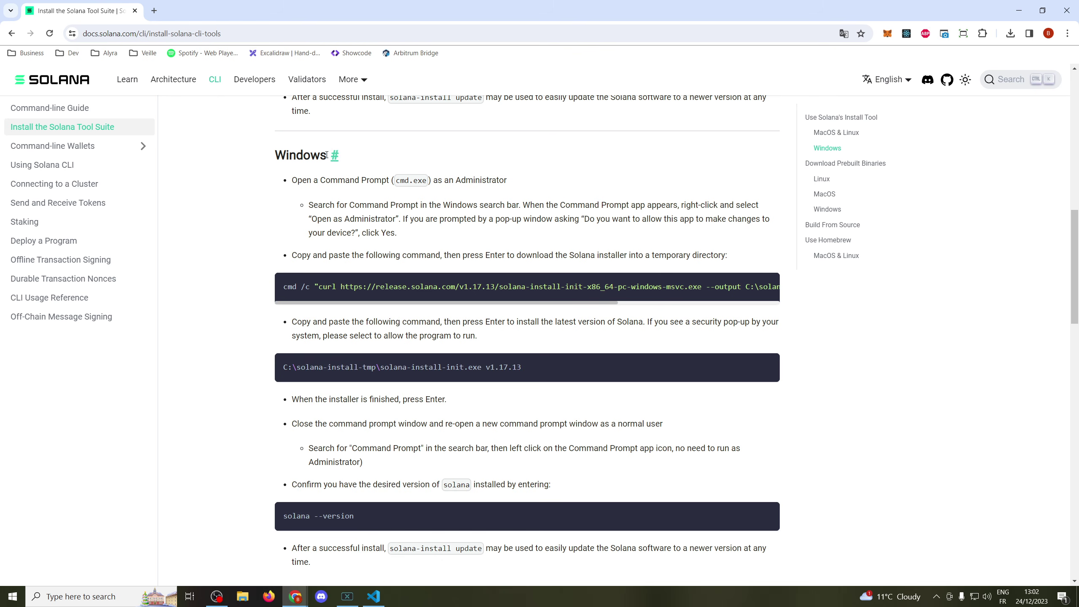
left_click(55, 33)
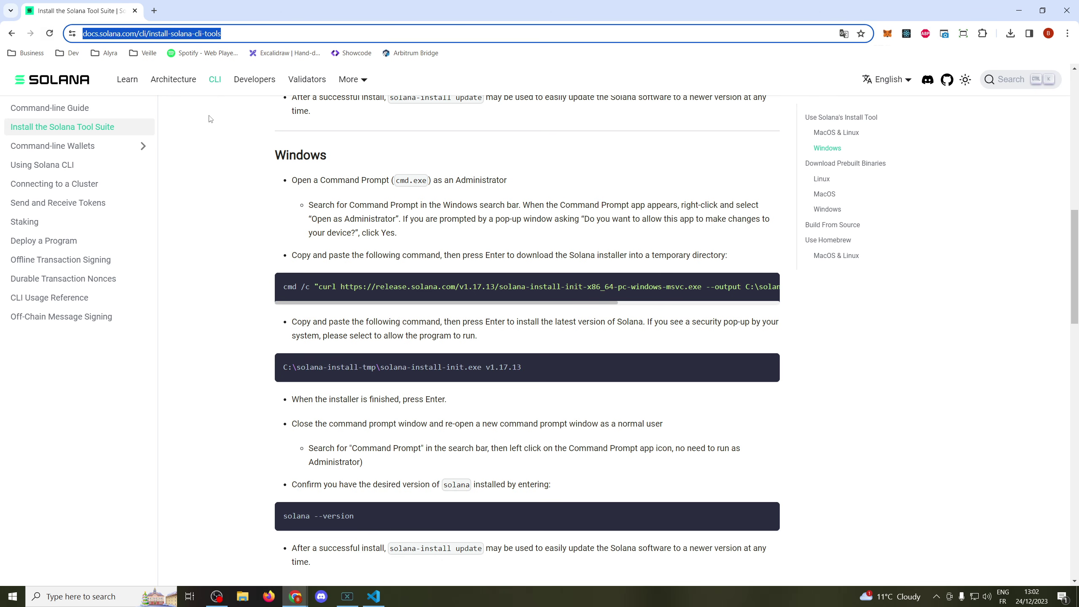
left_click(255, 200)
scroll(255, 200, "up", 3)
scroll(255, 200, "up", 9)
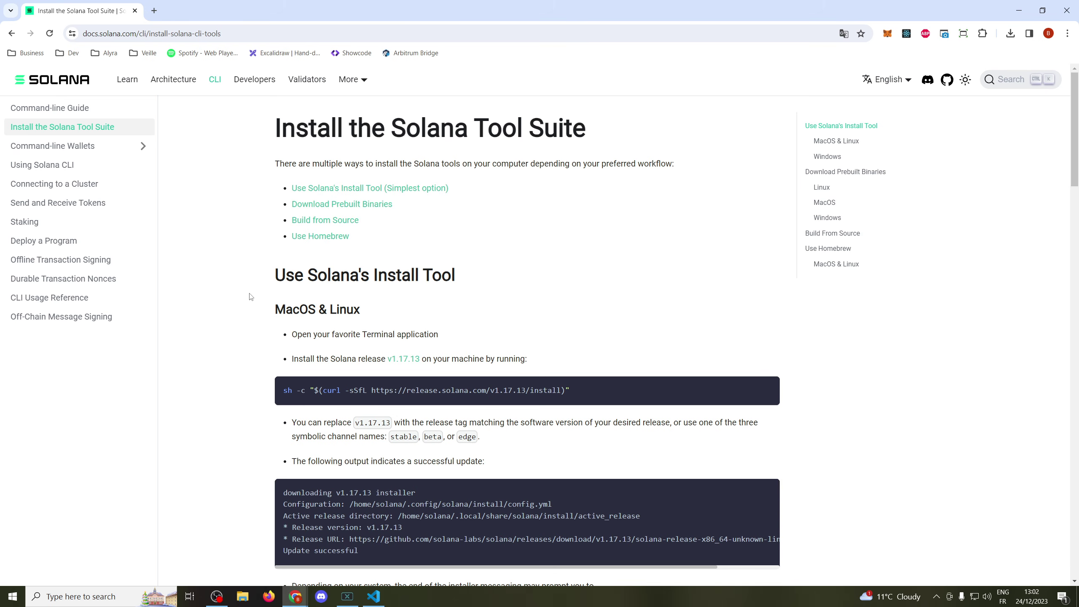
scroll(333, 308, "down", 3)
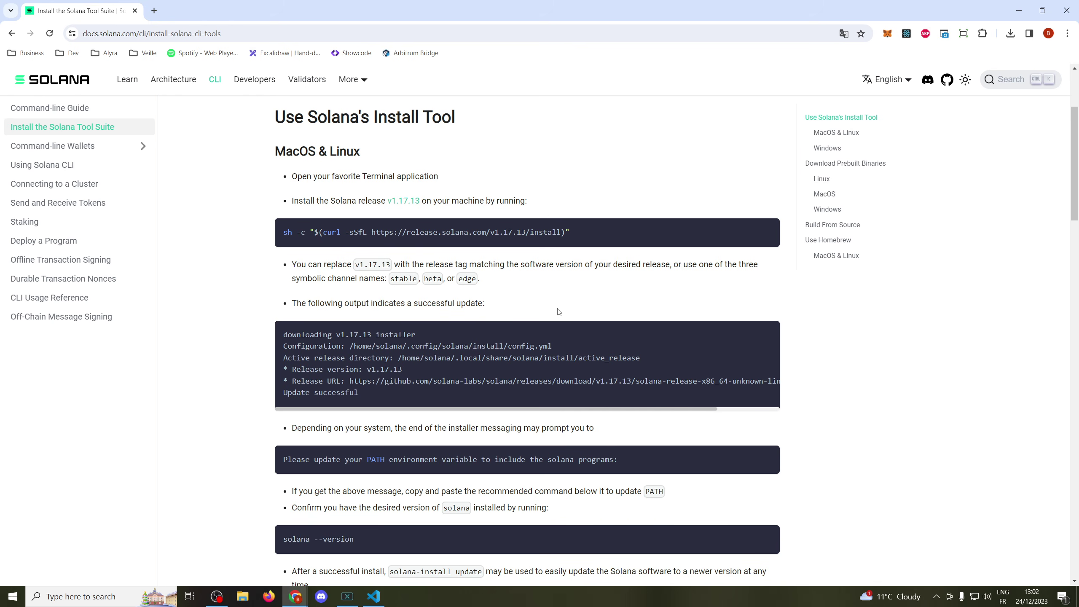
scroll(558, 311, "down", 7)
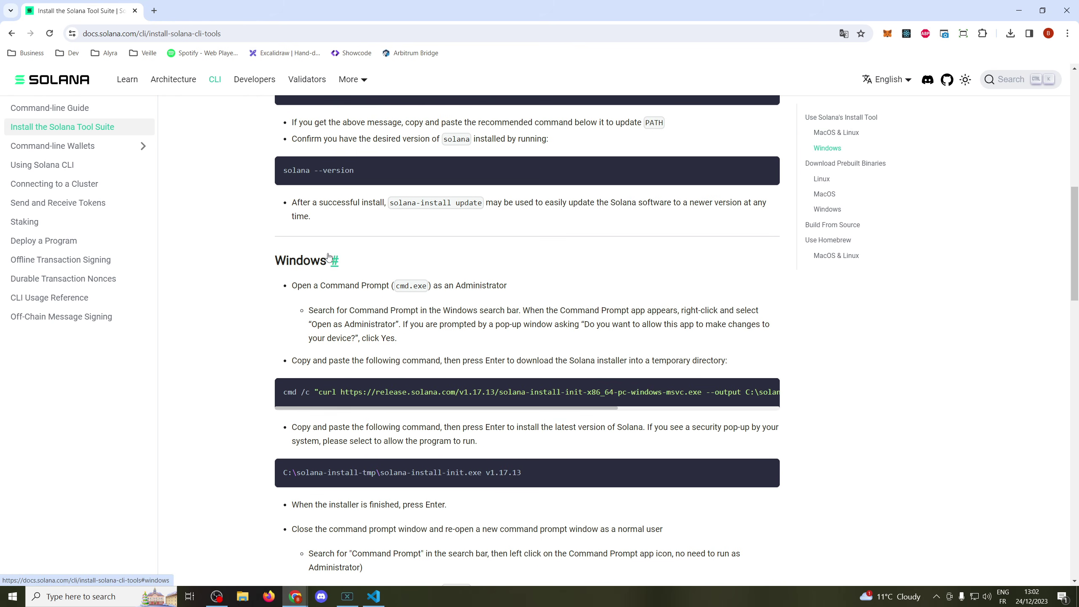
scroll(461, 304, "down", 1)
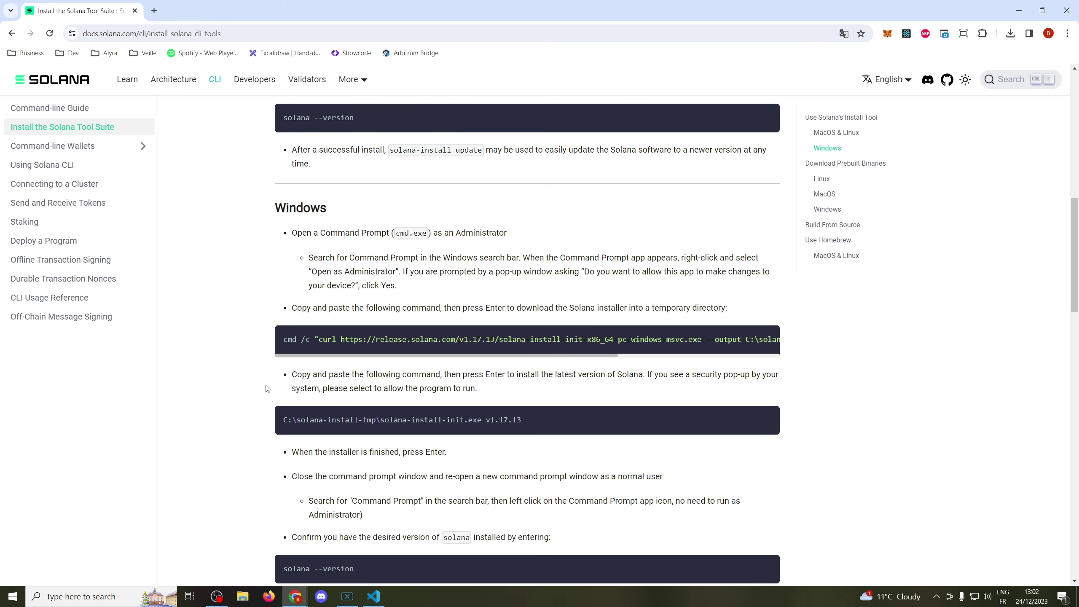
- Disable all Avast protection agents for 1 hour from its tray icon menu
left_click(938, 599)
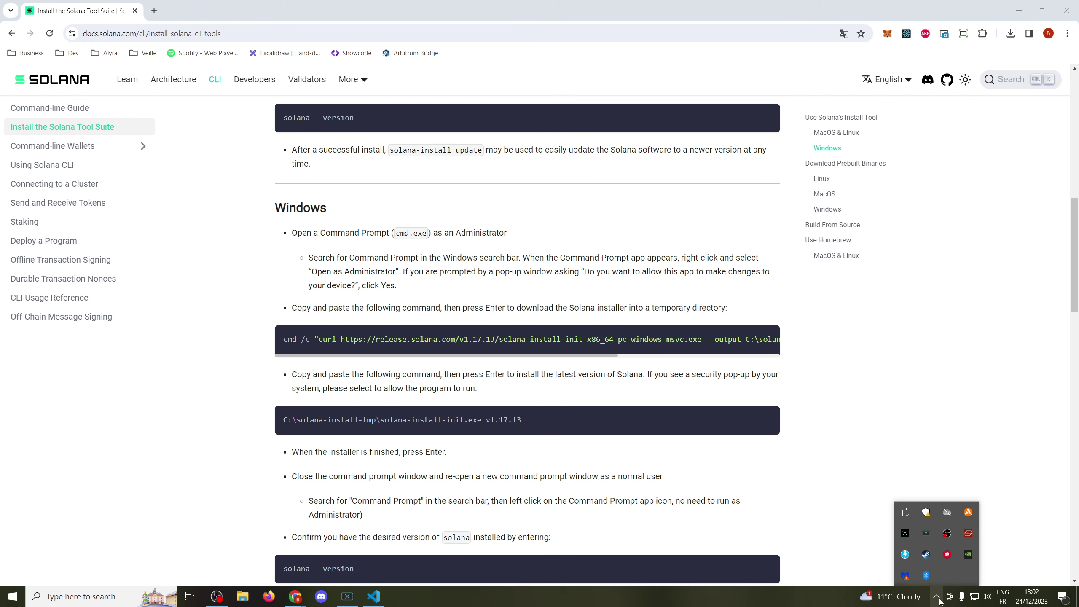
right_click(969, 513)
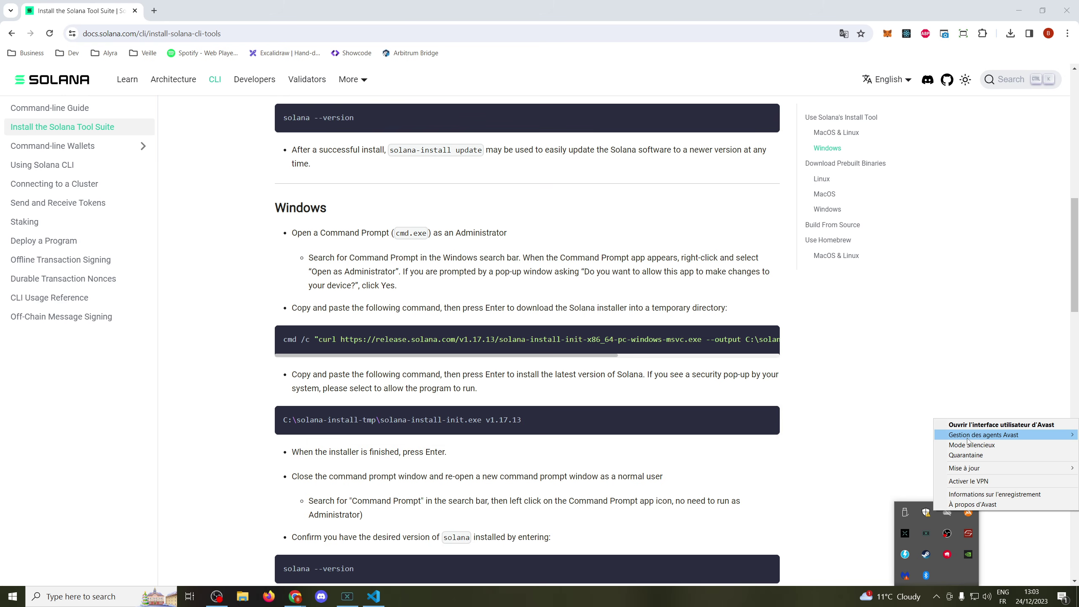
mouse_move(966, 440)
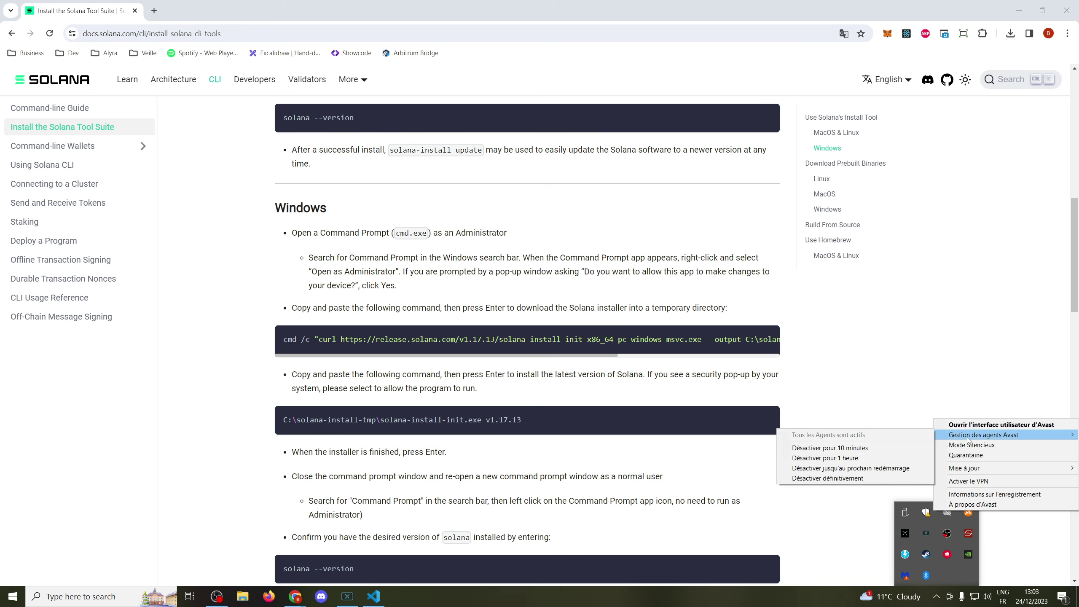
left_click(831, 459)
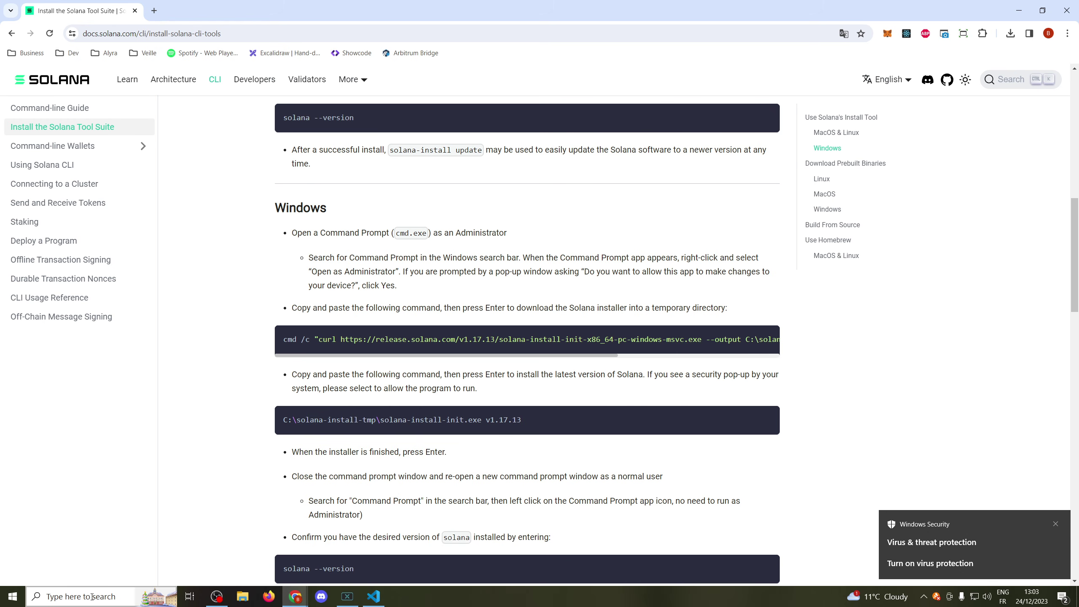
- Launch Command Prompt with administrator rights
left_click(92, 596)
type("cmd")
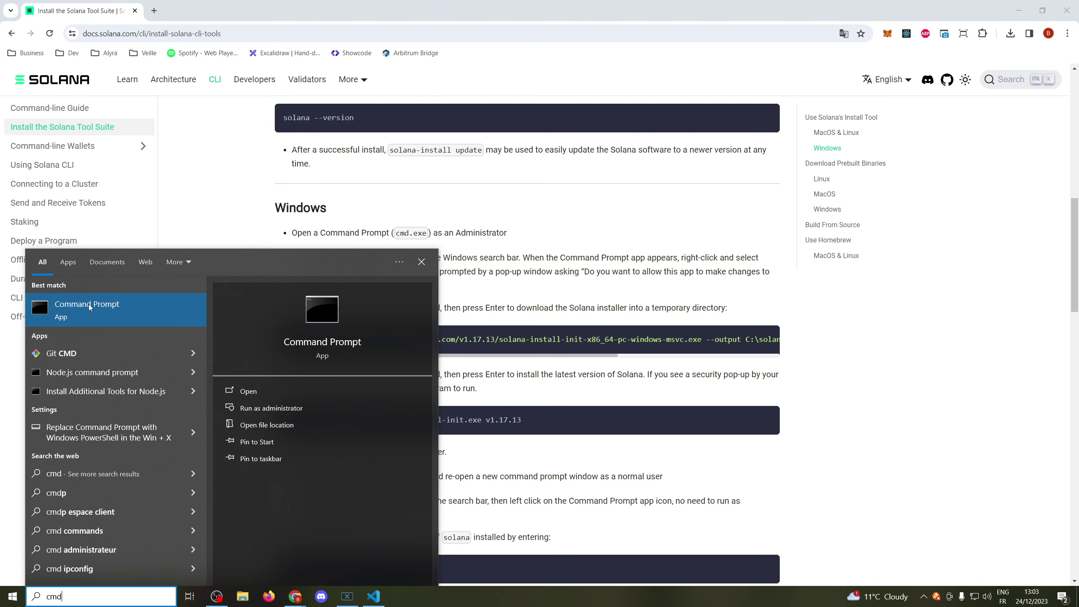
right_click(91, 305)
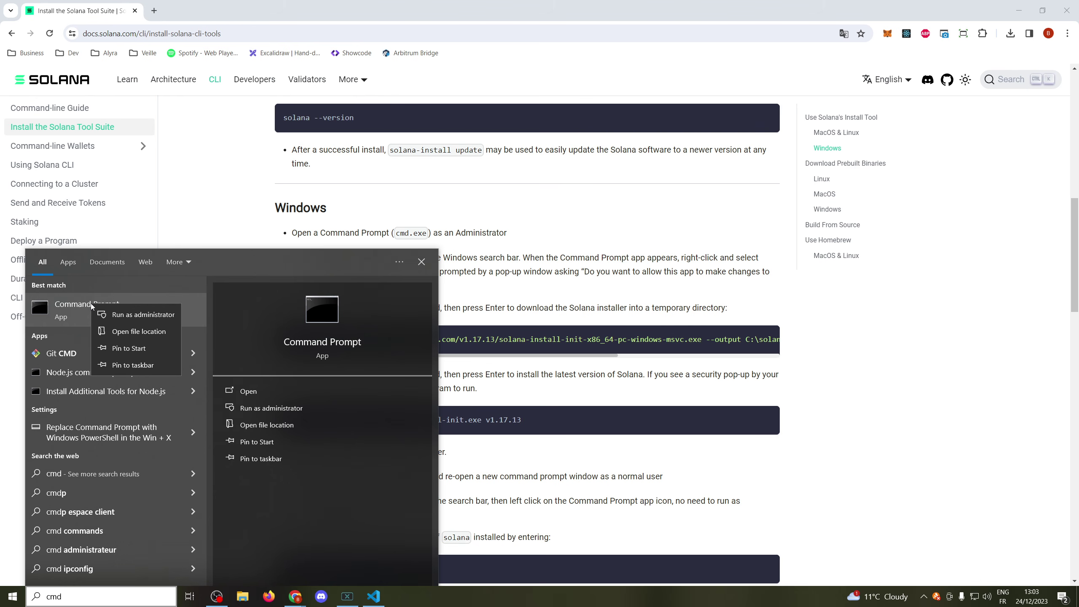
left_click(120, 314)
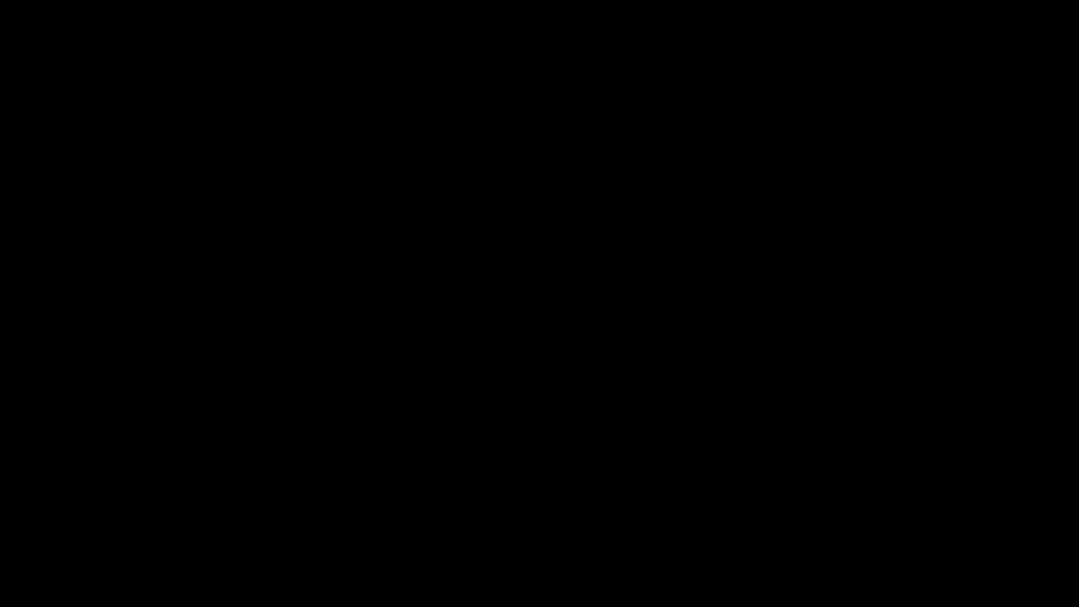
left_click(334, 135)
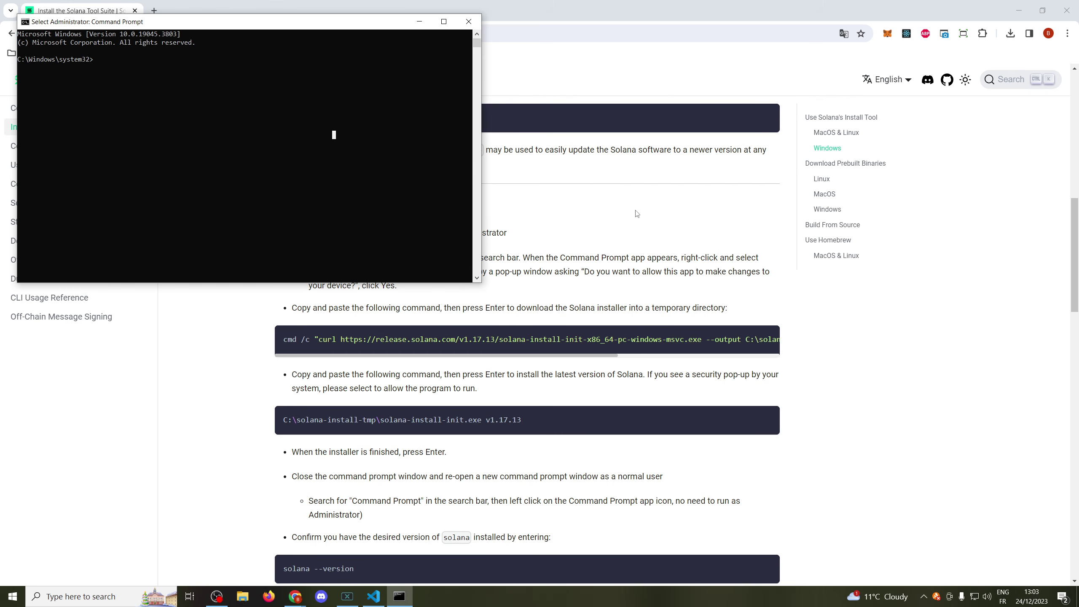
- Run the docs' curl command to download the Solana 1.17.13 installer
left_click(770, 317)
left_click(763, 341)
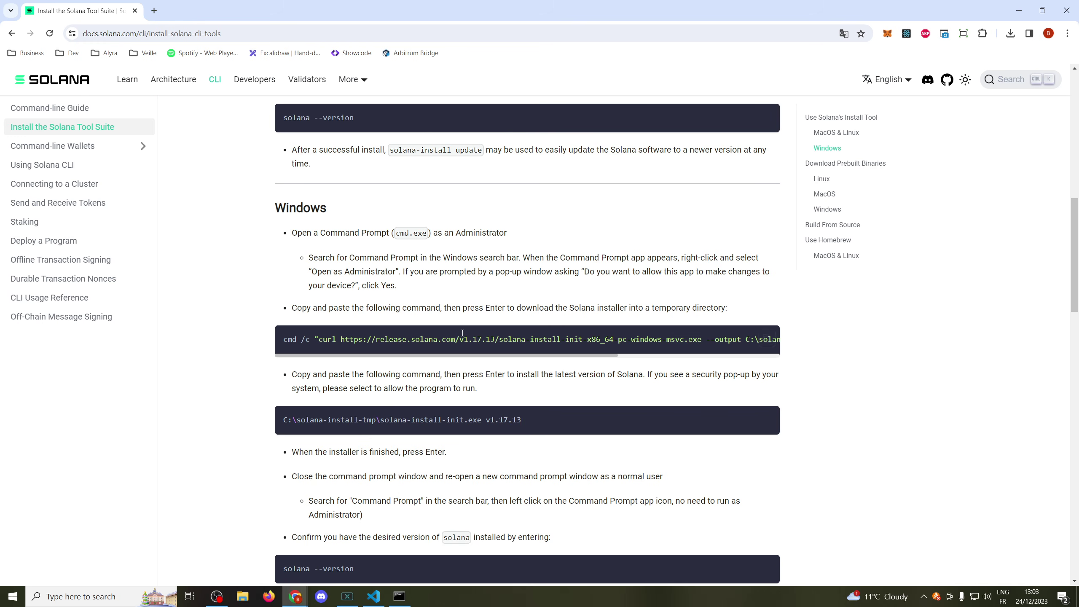
left_click(398, 596)
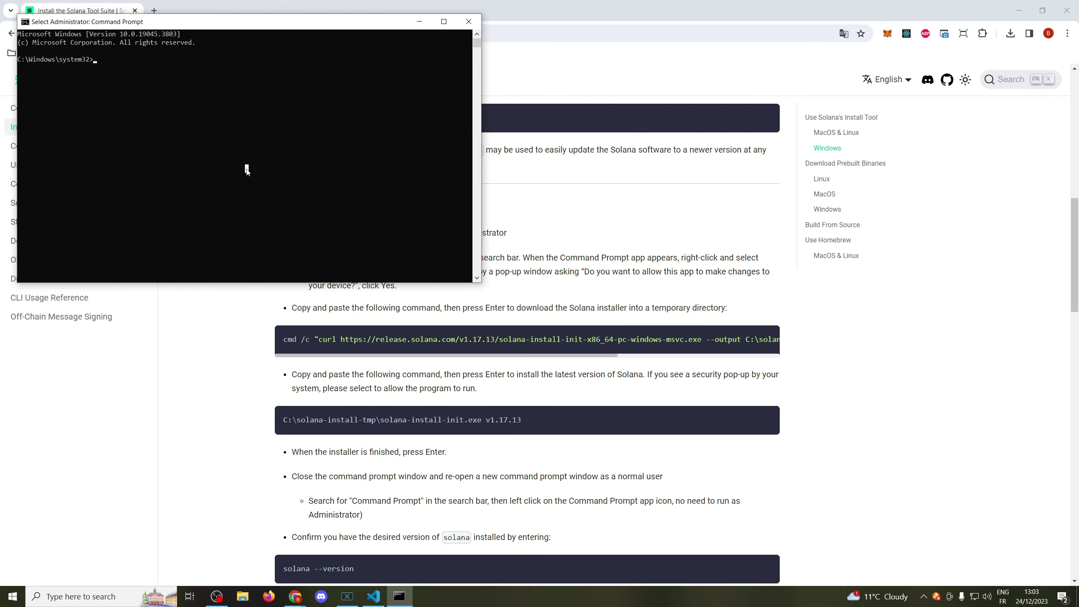
key("ctrl+v")
key("Return")
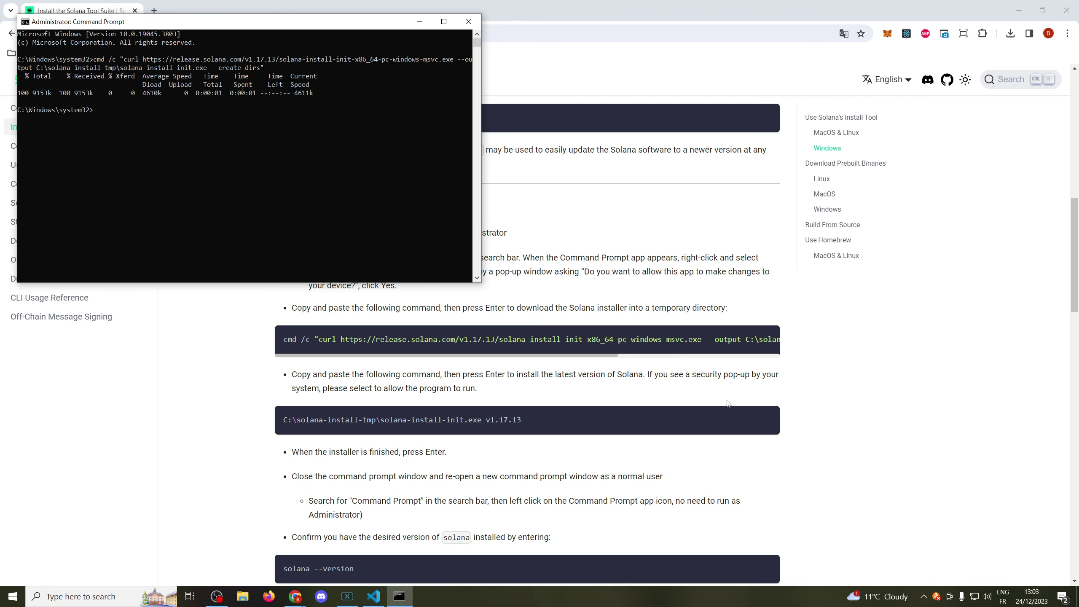
- Run solana-install-init to add Solana to PATH, then close the console
left_click(766, 420)
left_click(766, 420)
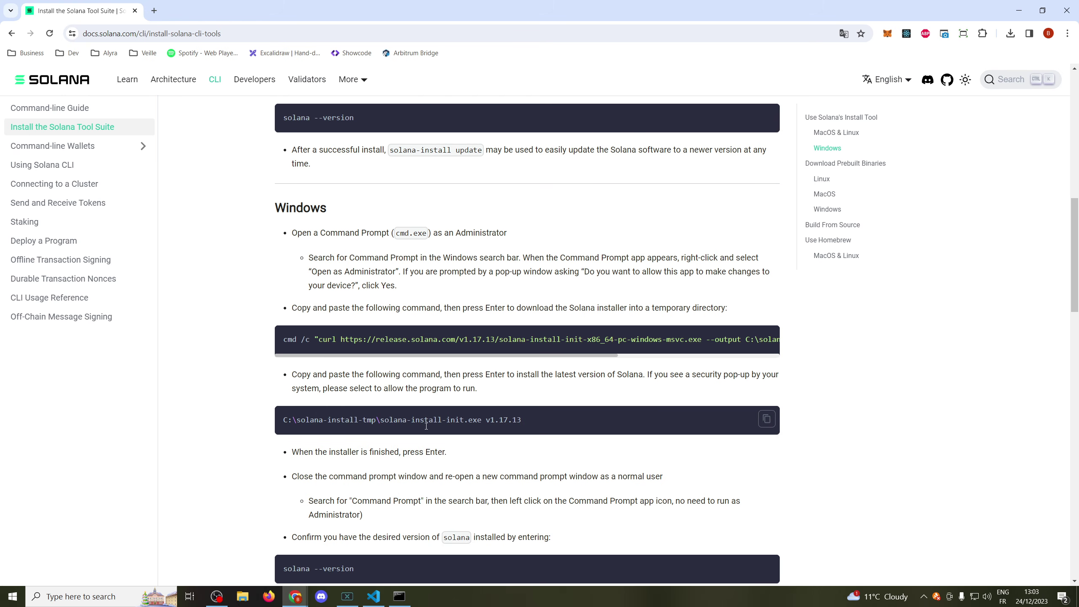
left_click(399, 597)
left_click(262, 203)
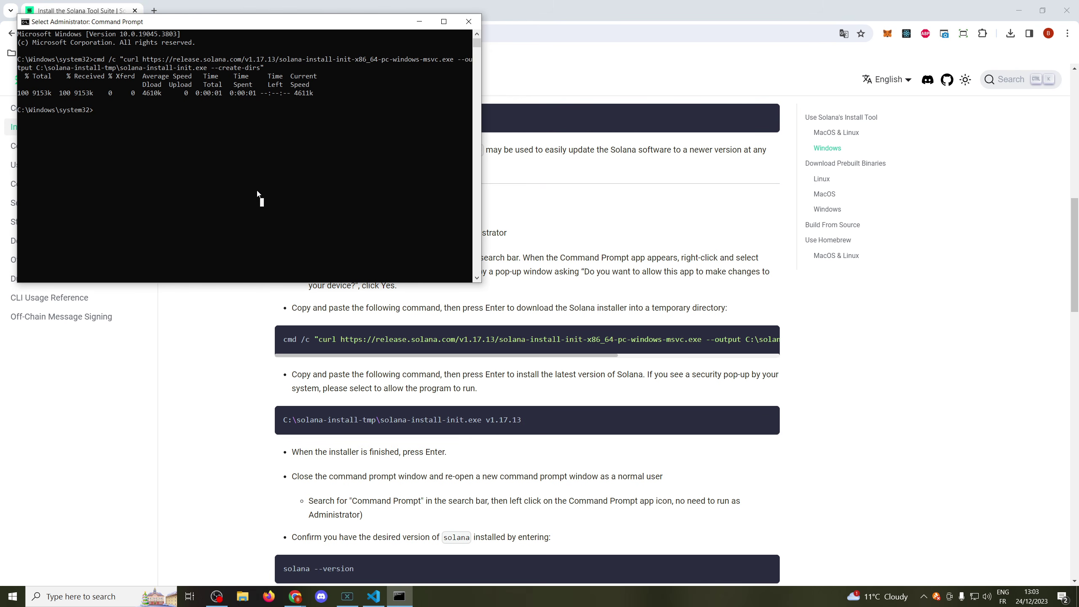
right_click(241, 170)
key("Return")
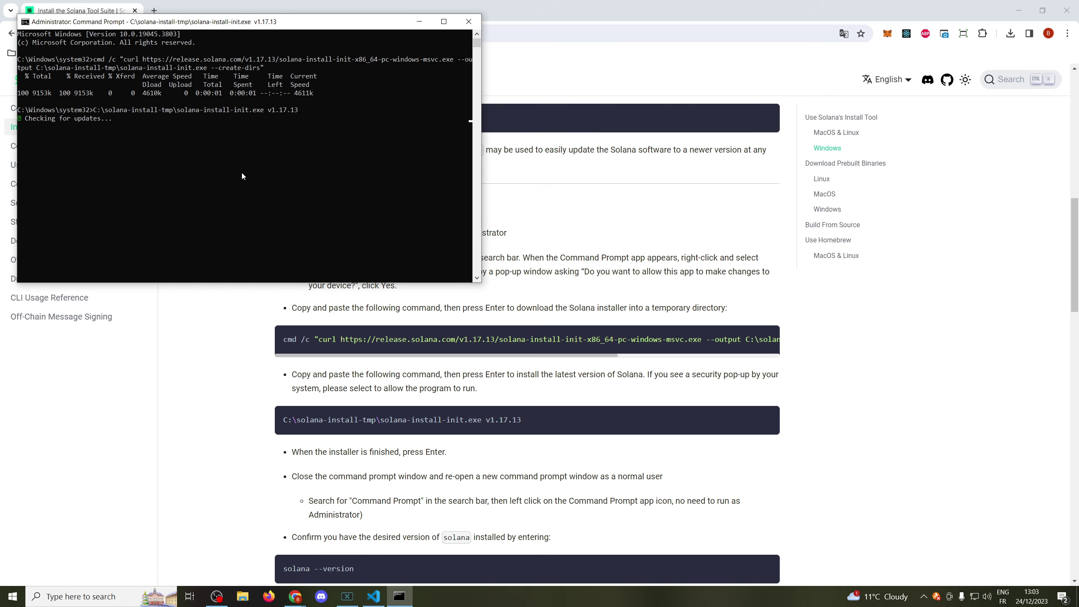
key("Return")
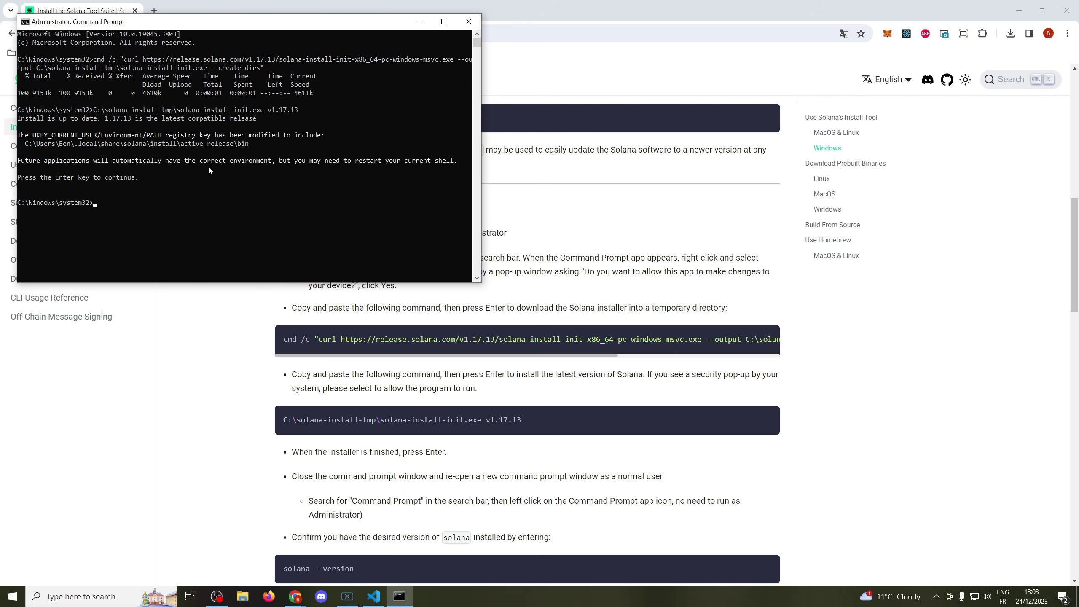
left_click(468, 23)
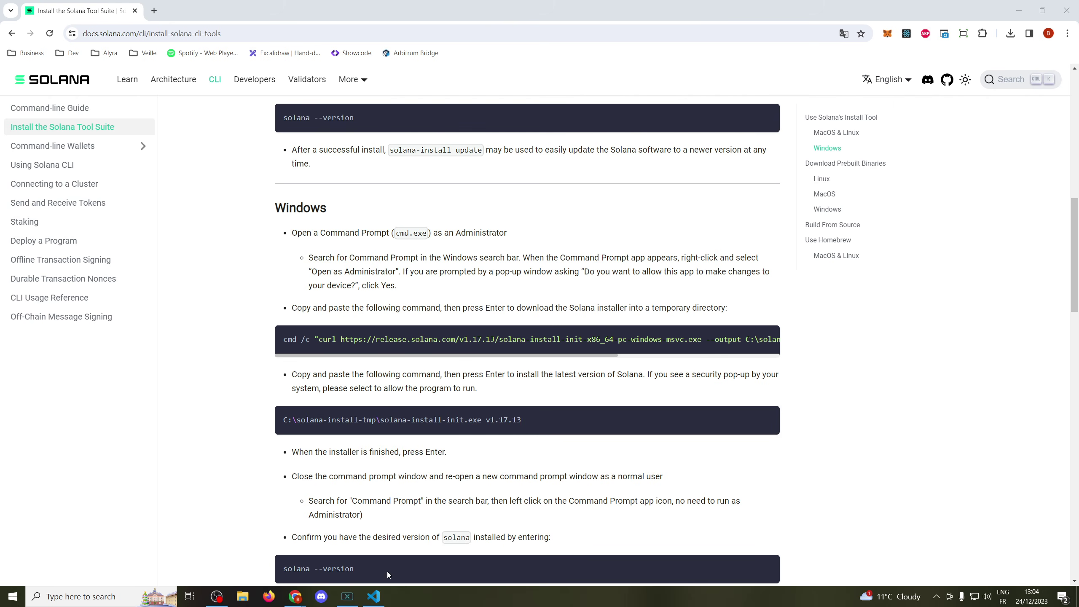
- Restart Visual Studio Code, relaunching it from Windows search
left_click(384, 597)
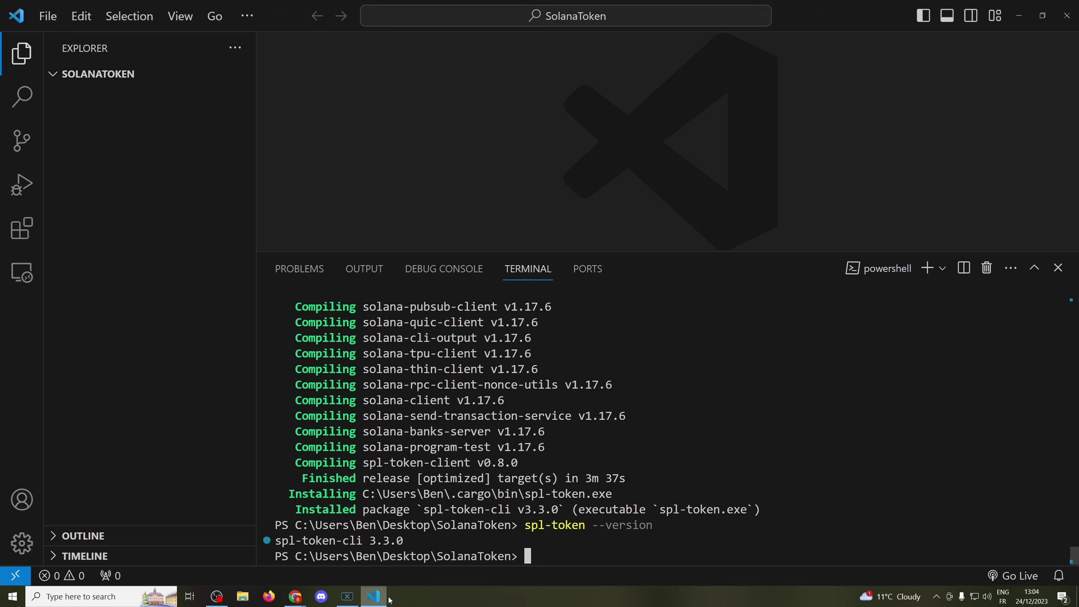
left_click(1067, 15)
left_click(104, 598)
type("vsco")
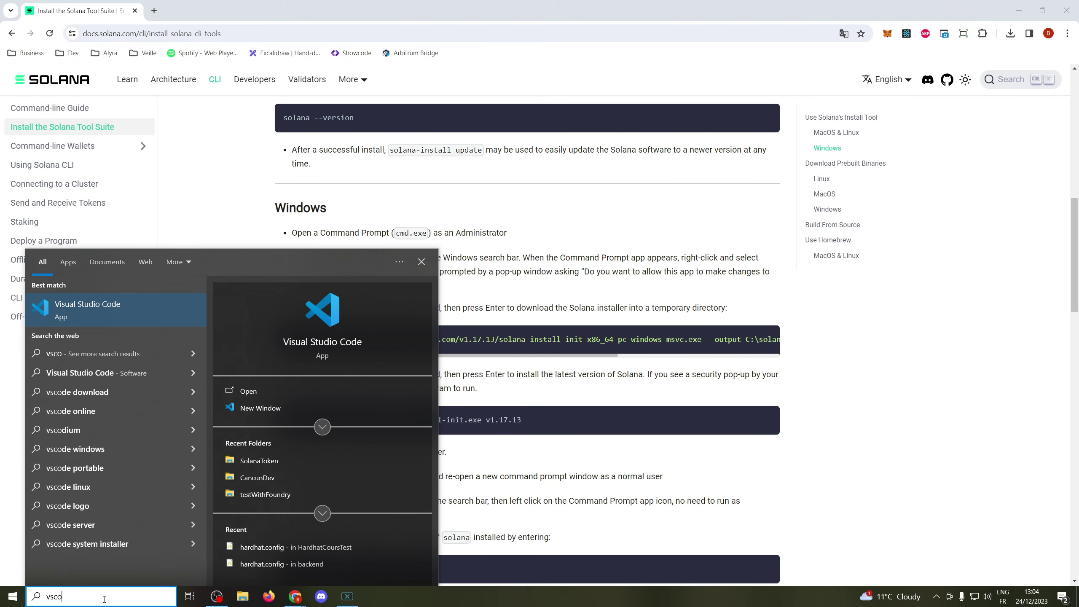
key("Return")
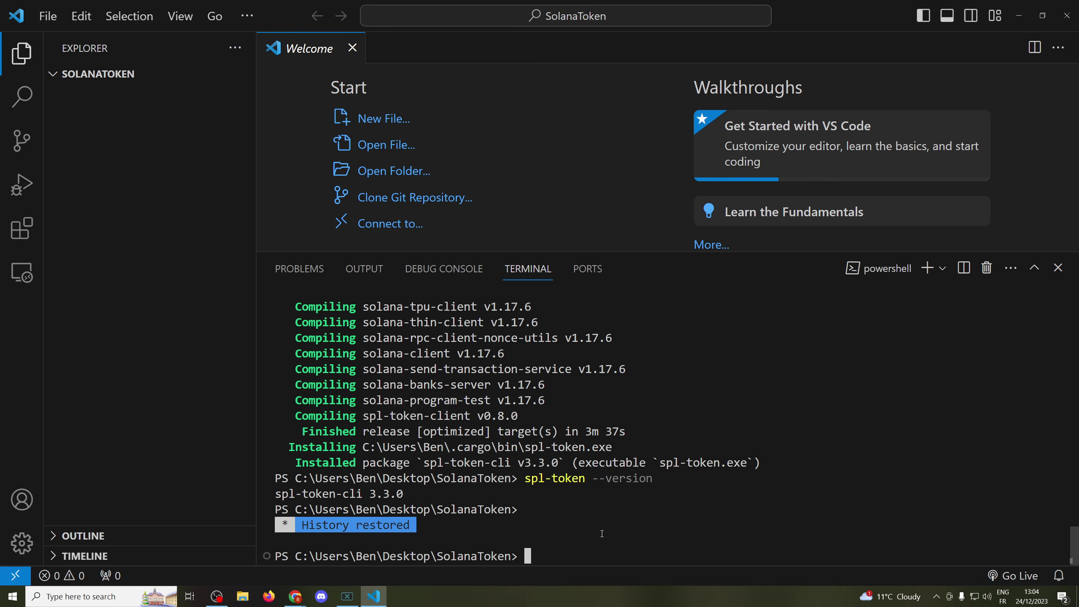
- Run solana --version in the terminal, confirming solana-cli 1.17.13
type("solana --version")
key("Return")
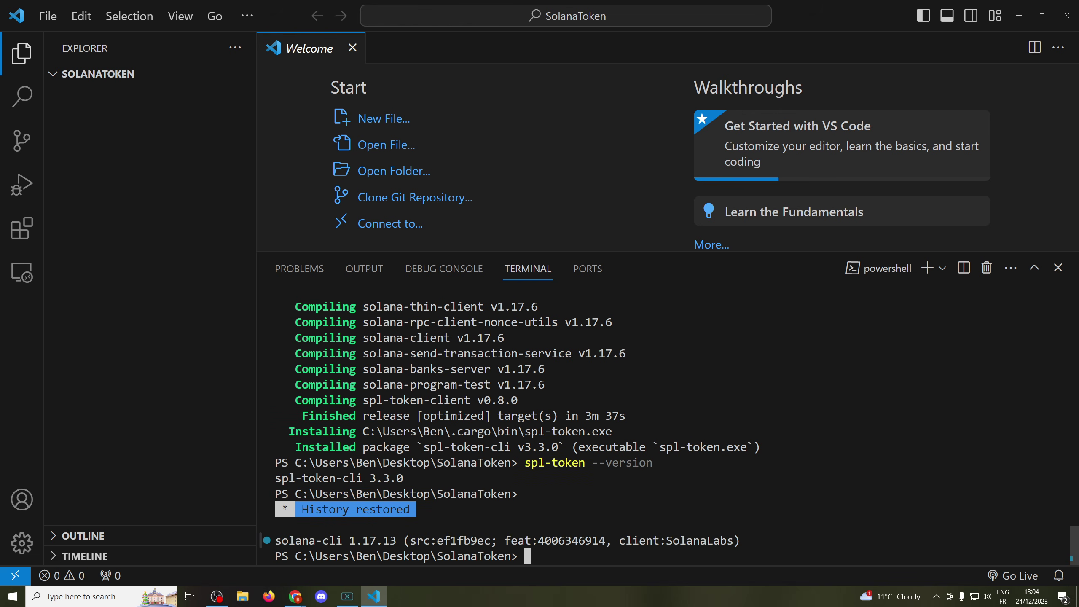
left_click_drag(349, 540, 396, 541)
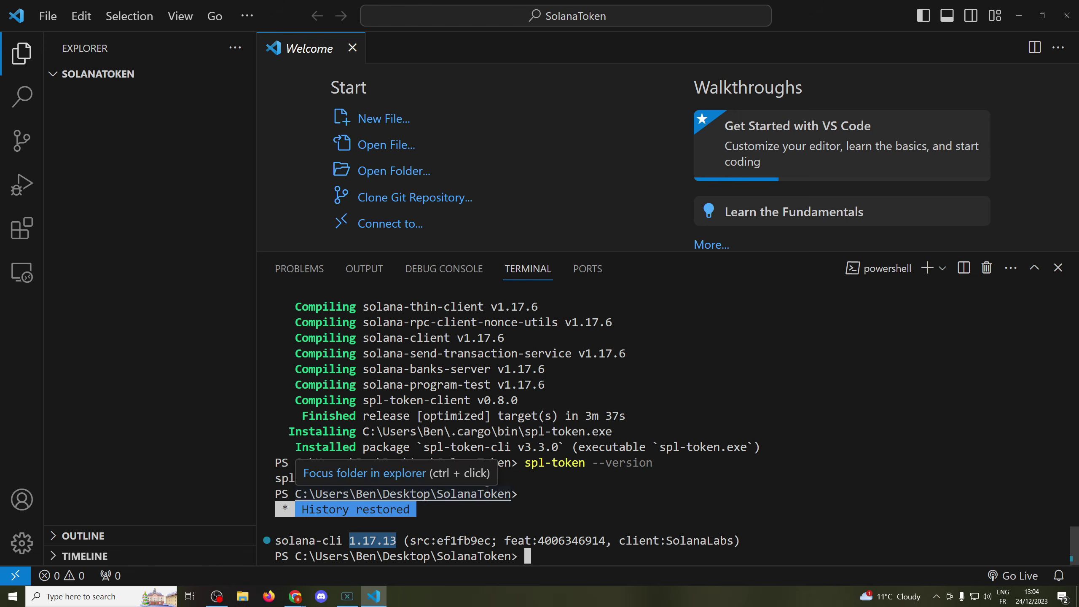
mouse_move(295, 597)
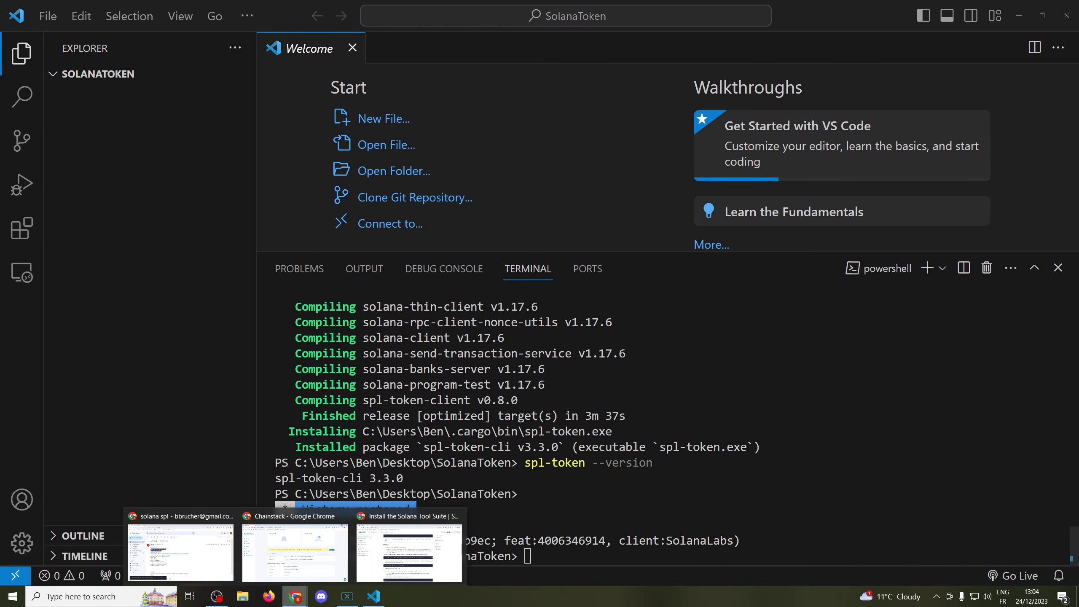
left_click(405, 559)
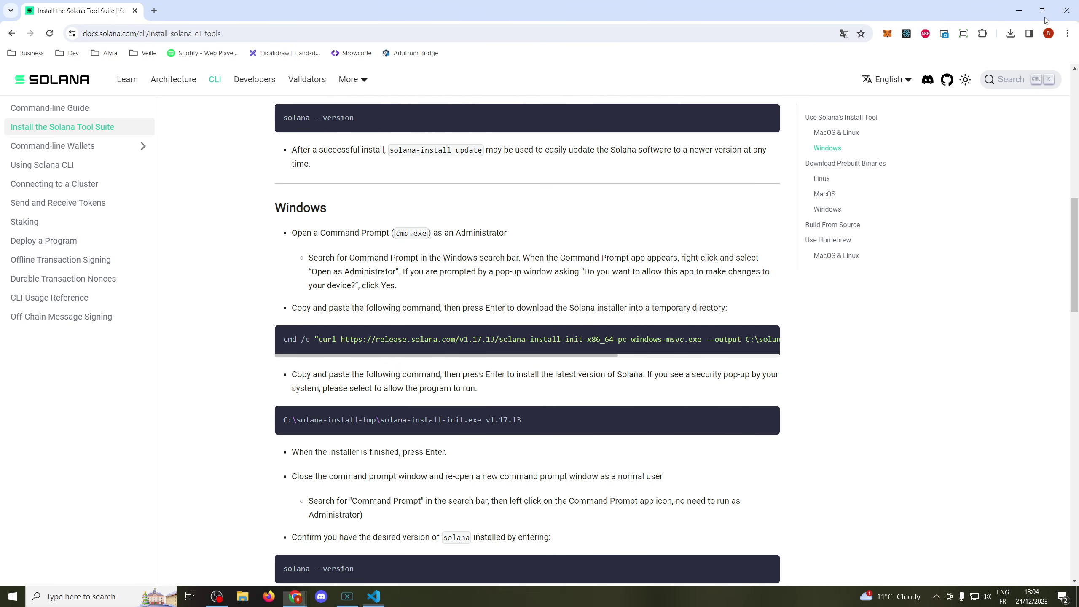
- Copy the Solana Devnet node's HTTPS endpoint from the Chainstack node page
left_click(1067, 10)
mouse_move(295, 597)
left_click(355, 557)
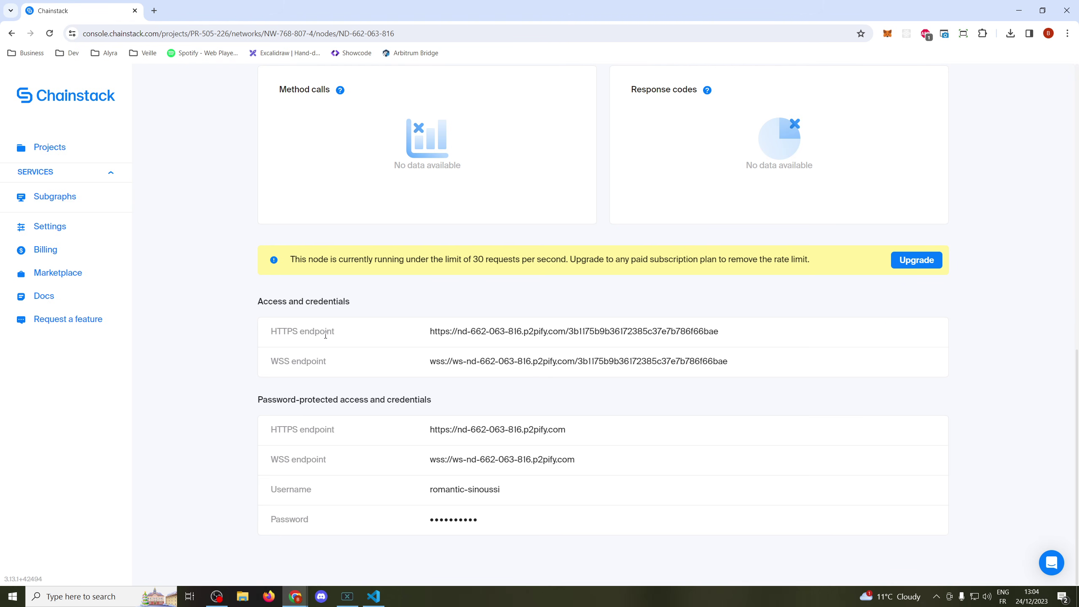
left_click(915, 336)
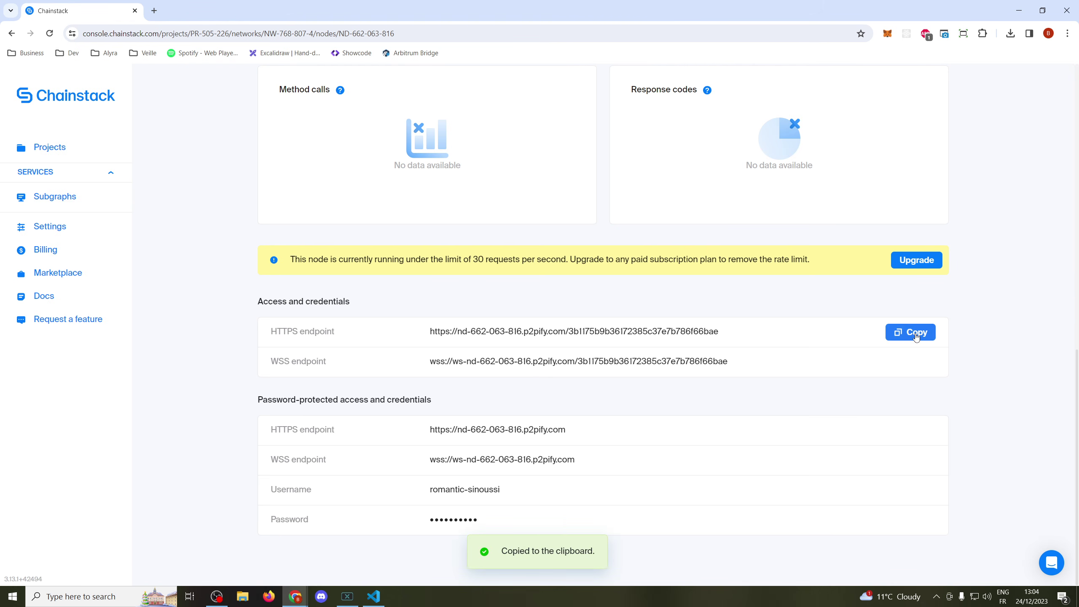
left_click(1019, 10)
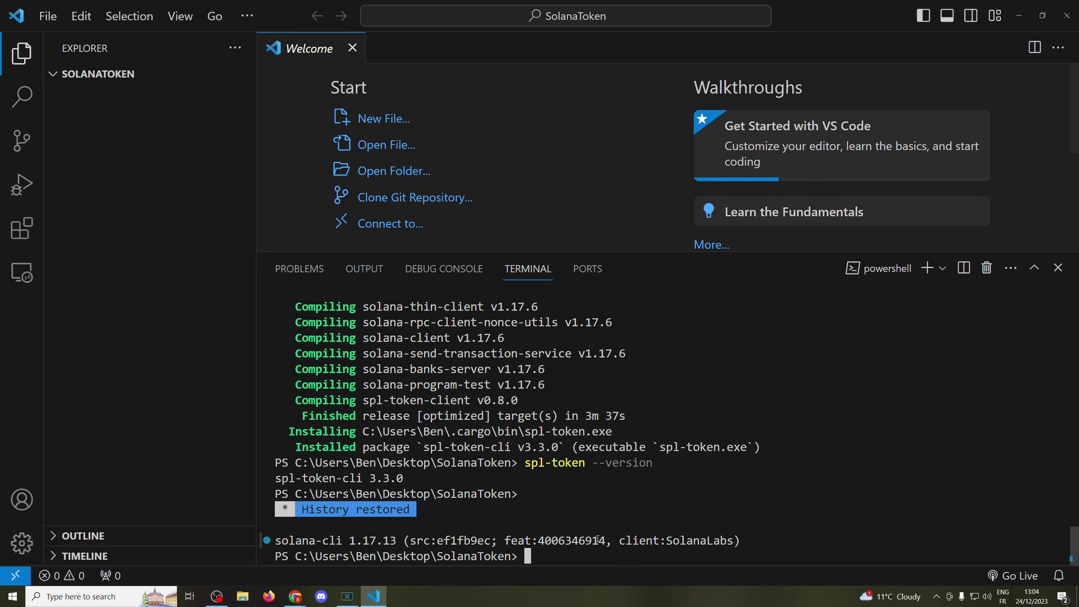
- Run solana config set --url with the pasted Chainstack endpoint as the RPC URL
type("solana ")
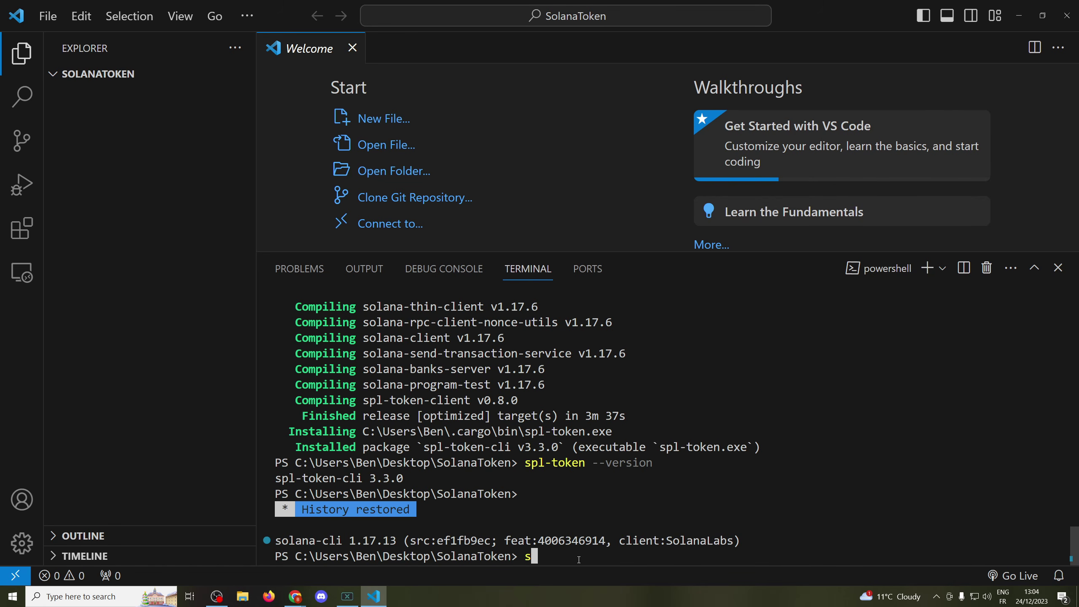
type("config set --url")
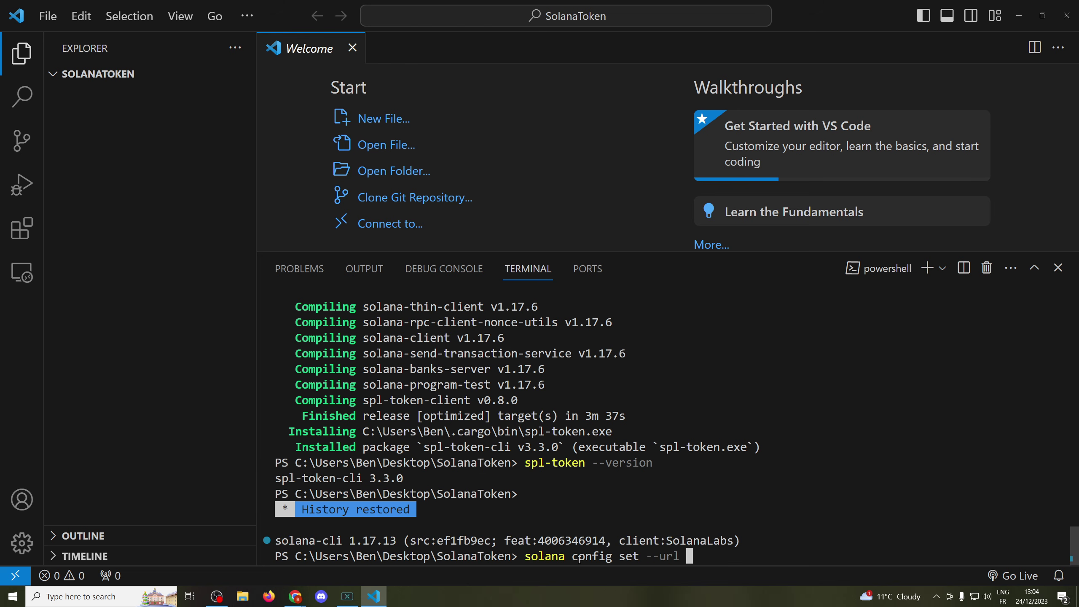
key("ctrl+v")
key("Return")
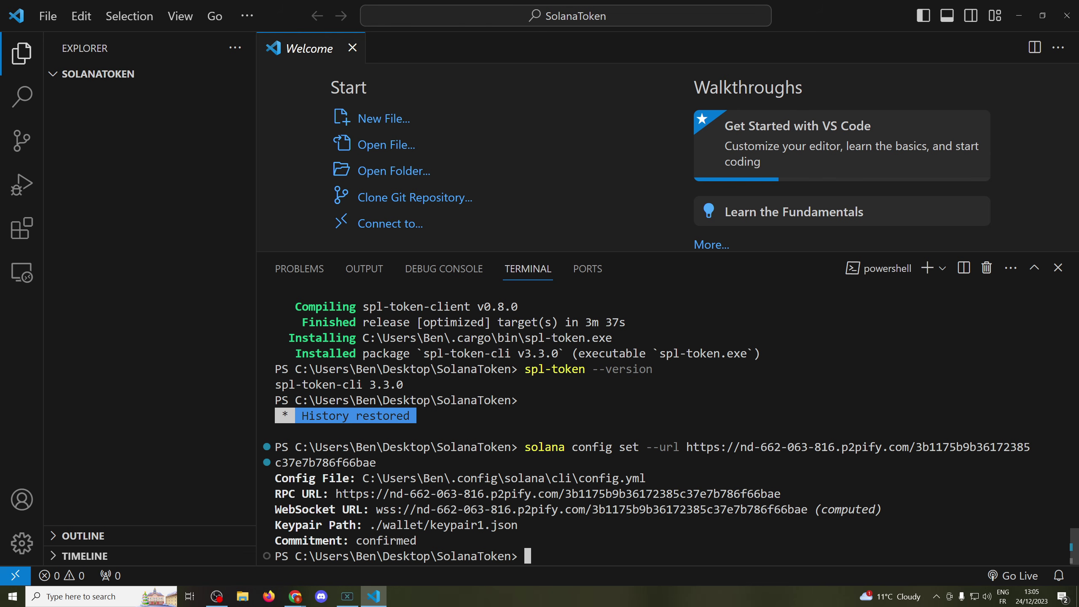
type("solana-keygen ne")
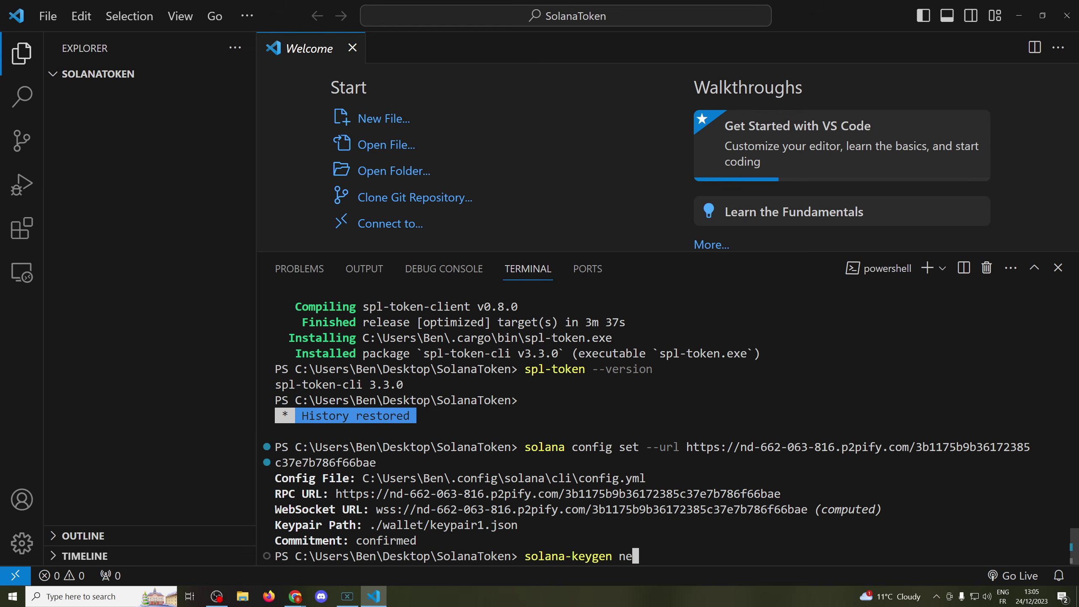
type("w --outfile ./wallet/§")
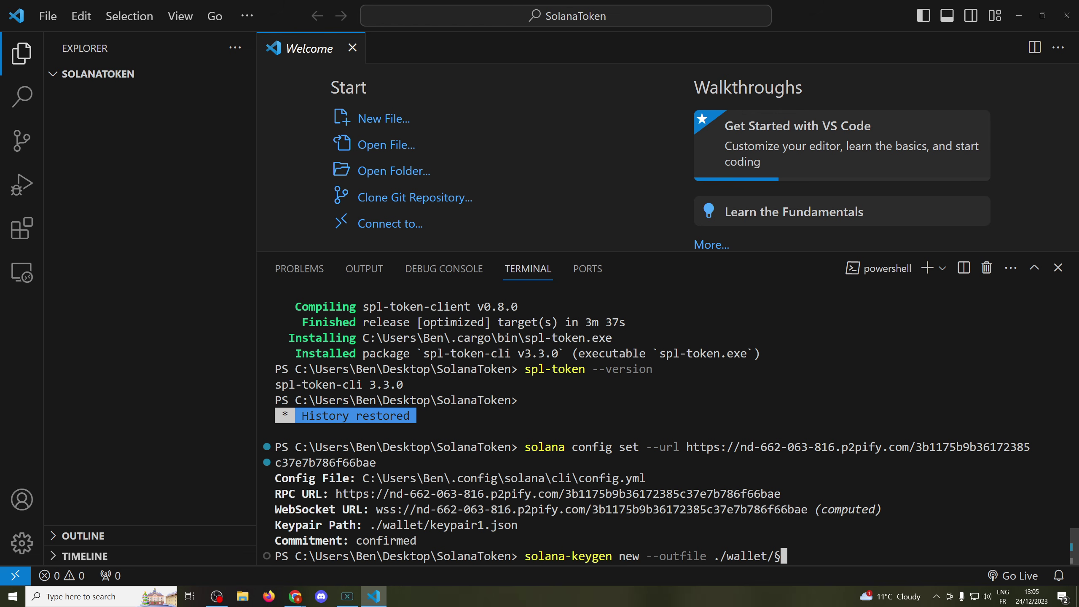
- Generate a keypair at ./wallet/keypair1.json with an empty BIP39 passphrase
key("BackSpace")
type("keypair1.json")
key("Return")
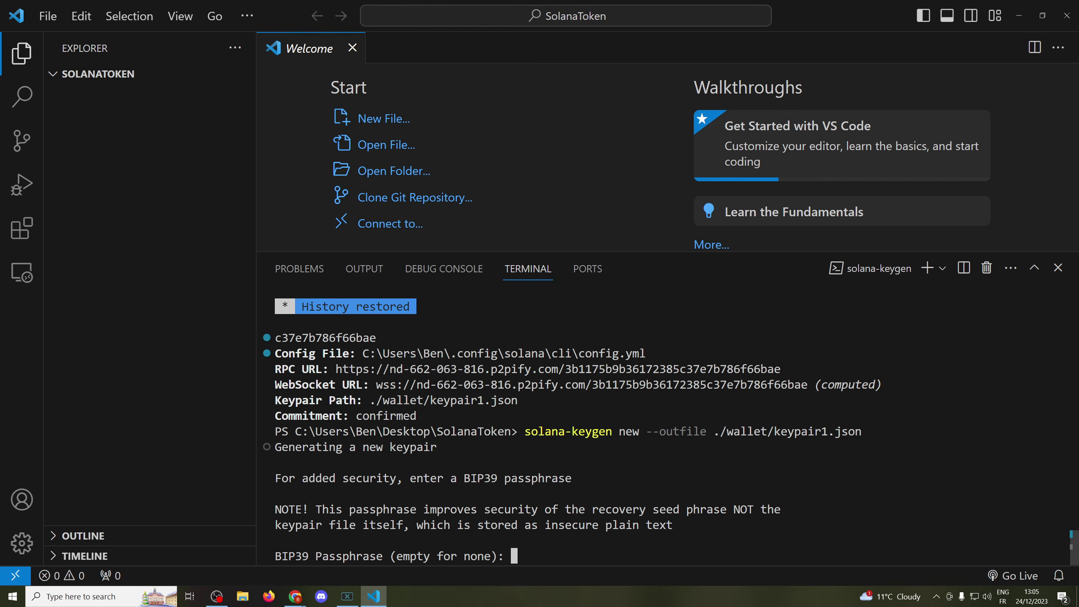
key("Return")
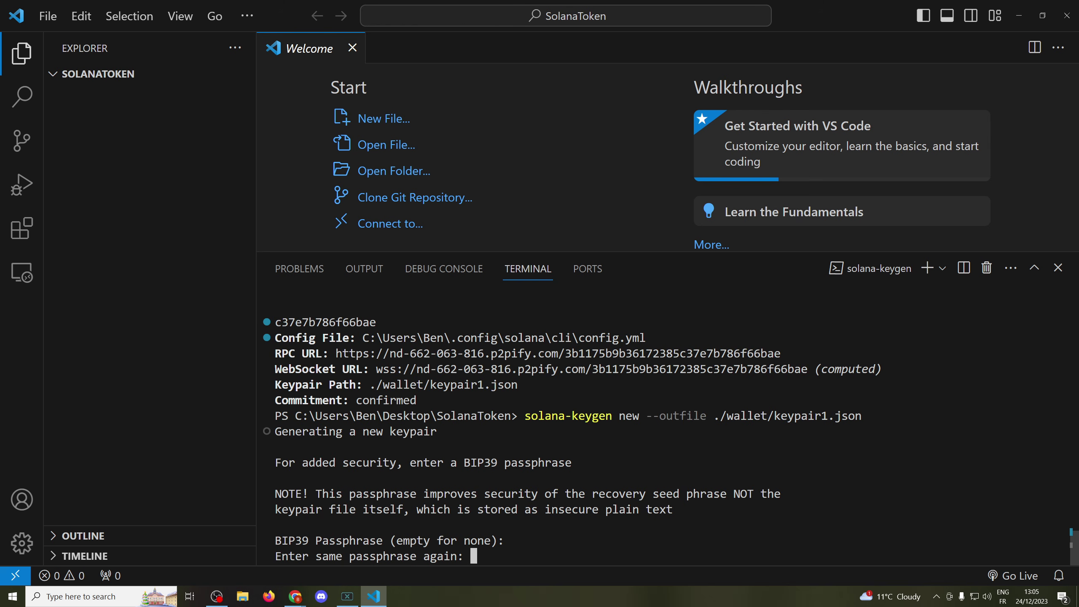
key("Return")
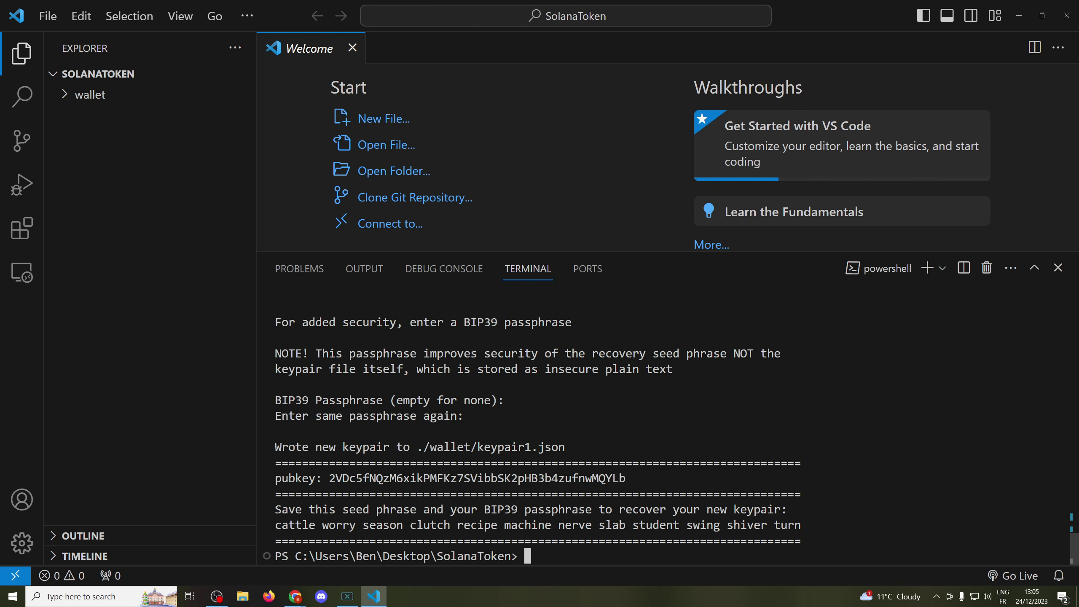
- Paste the new keypair's public key into a new untitled text file
left_click(68, 96)
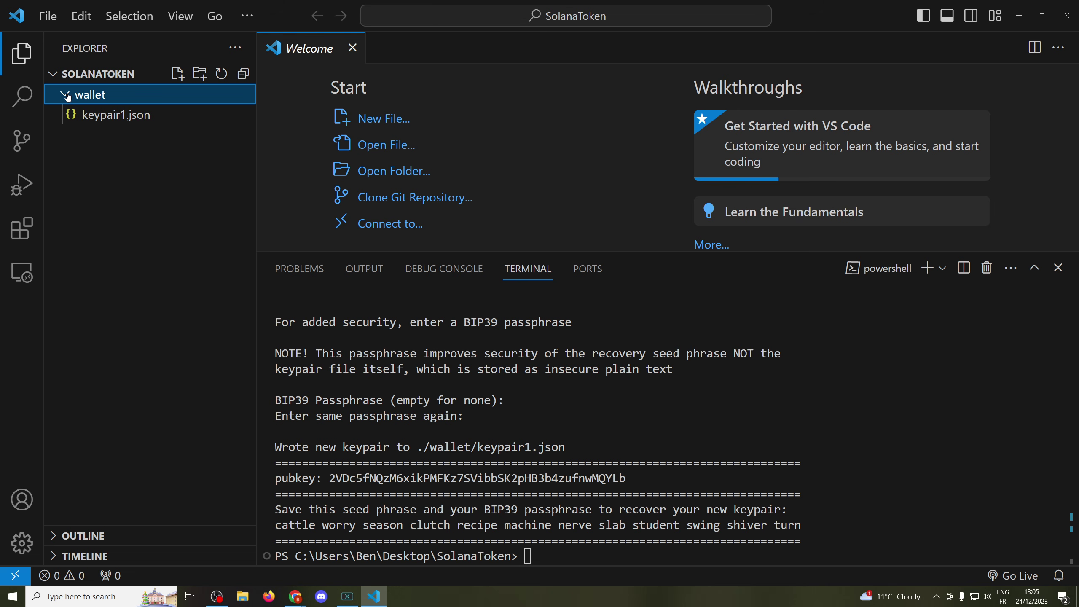
left_click(68, 96)
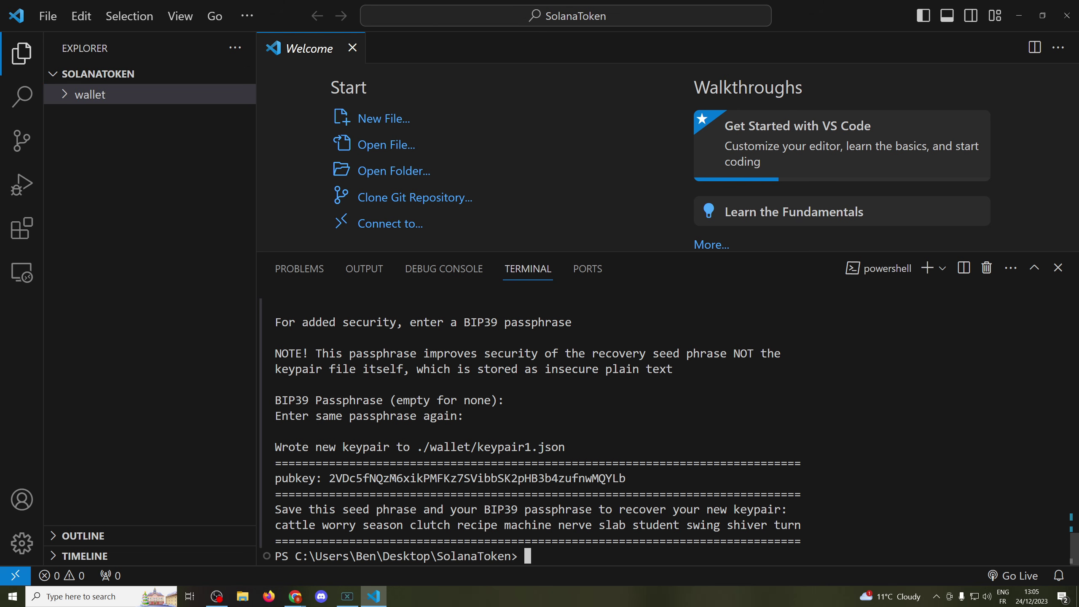
double_click(425, 478)
key("ctrl+c")
left_click(48, 16)
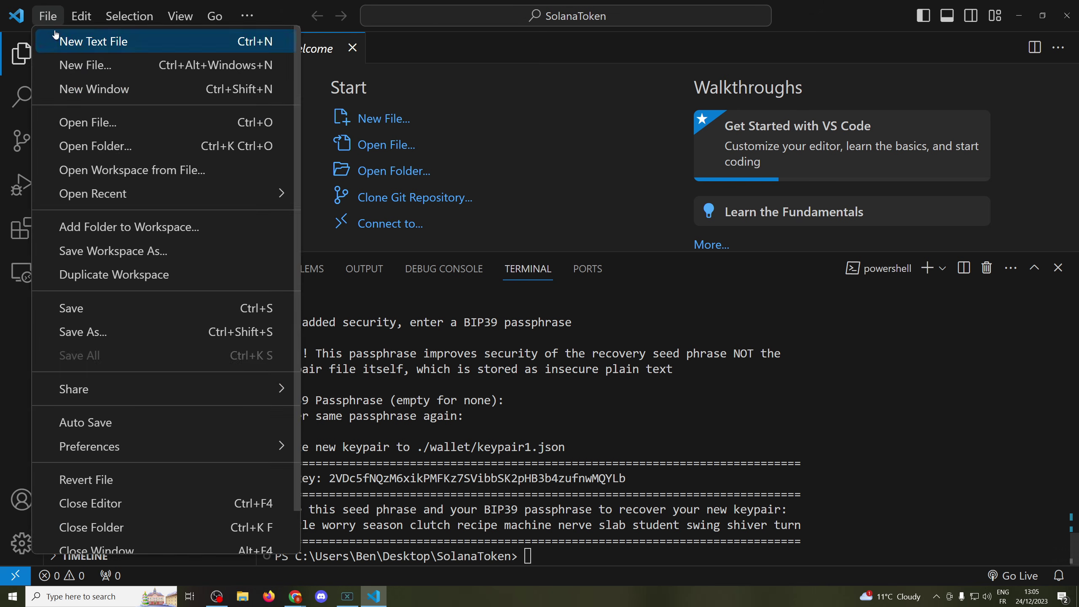
left_click(57, 37)
key("ctrl+v")
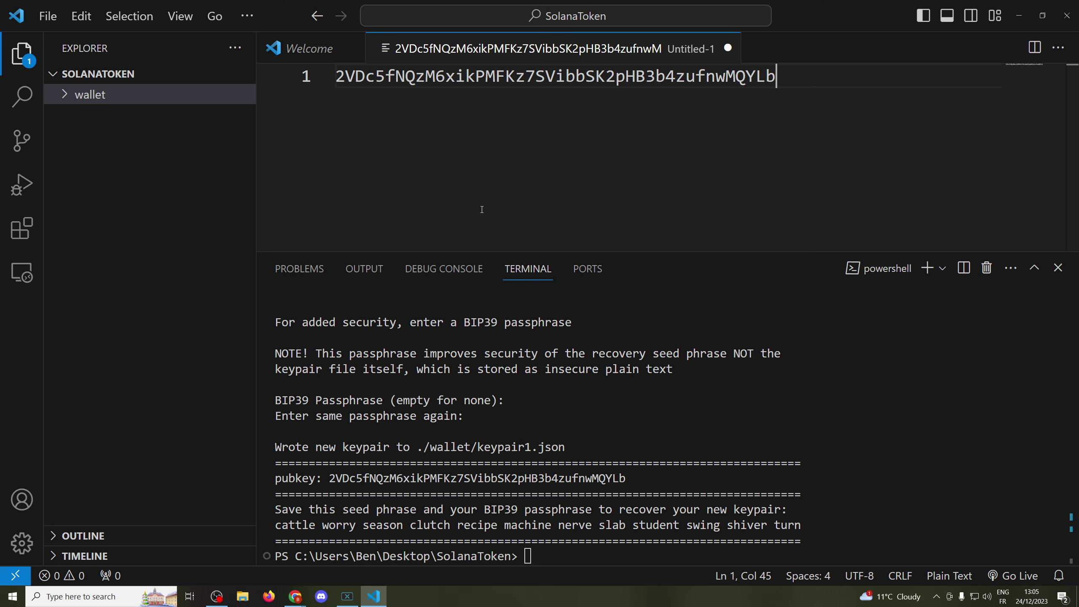
- Set the CLI keypair to ./wallet/keypair1.json and display the wallet address
left_click(576, 560)
type("solana co")
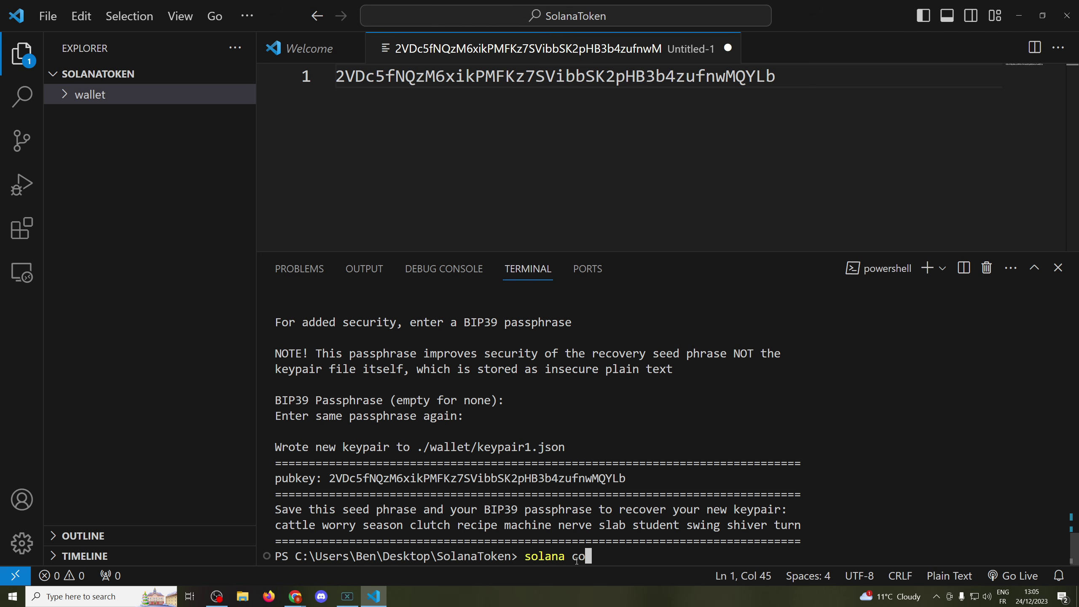
type("nfig set --keypair ./")
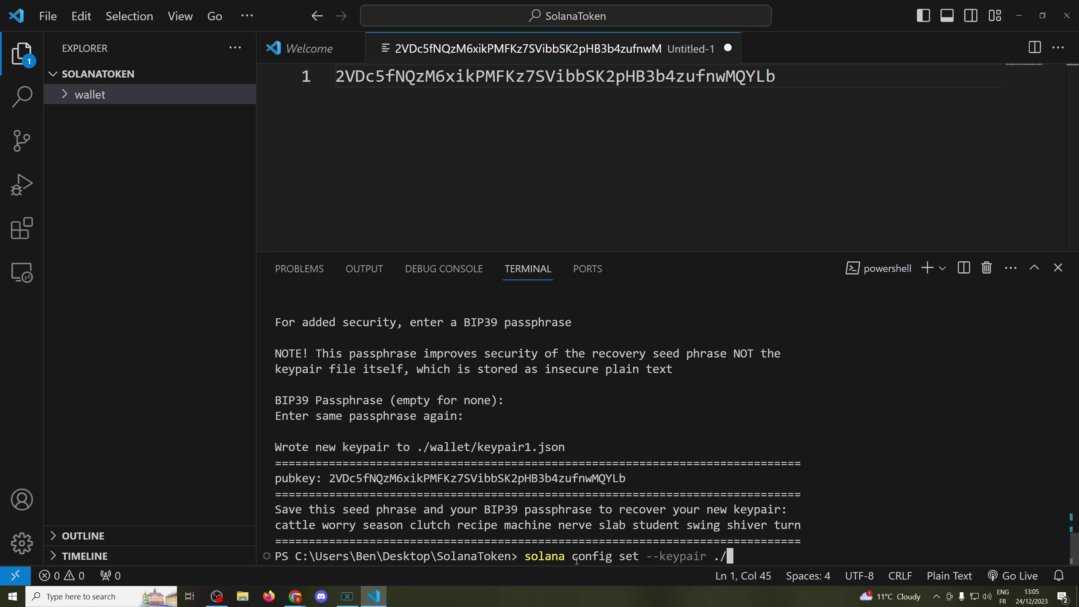
type("wallet/keypair1.json")
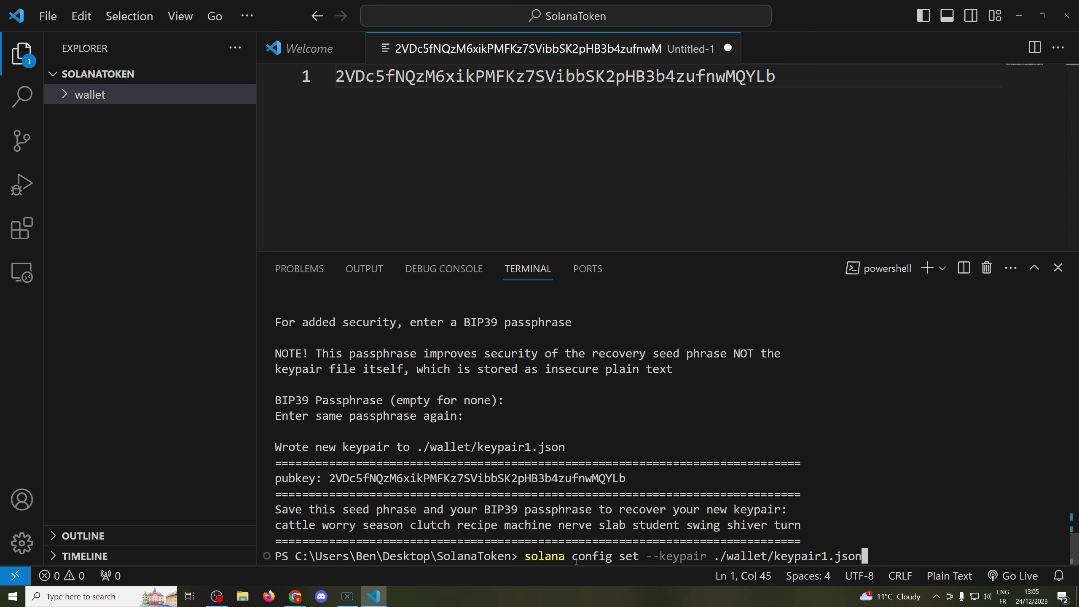
key("Return")
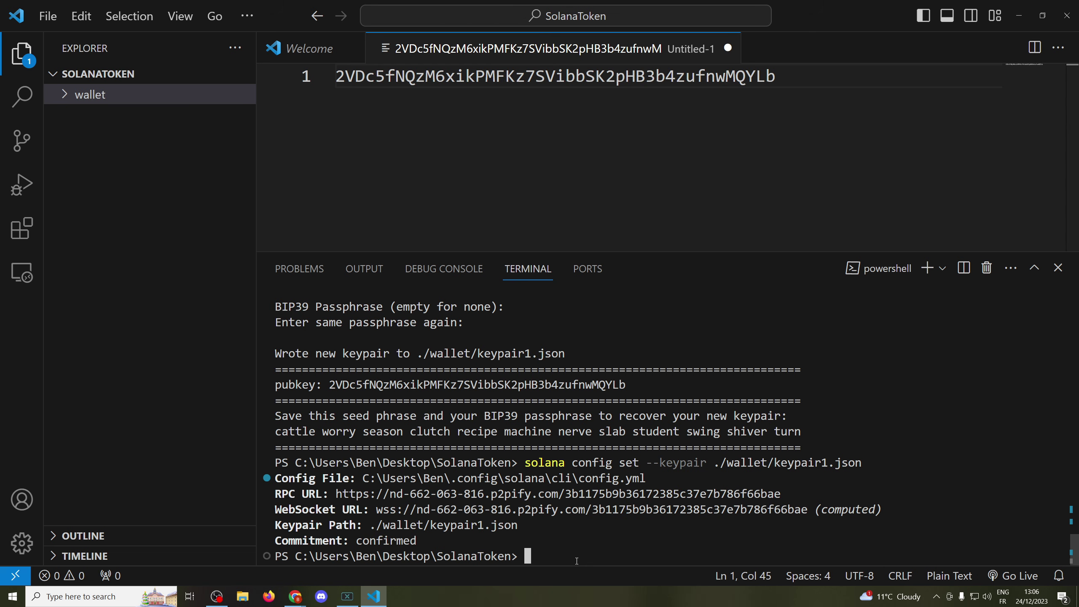
type("solana address")
key("Return")
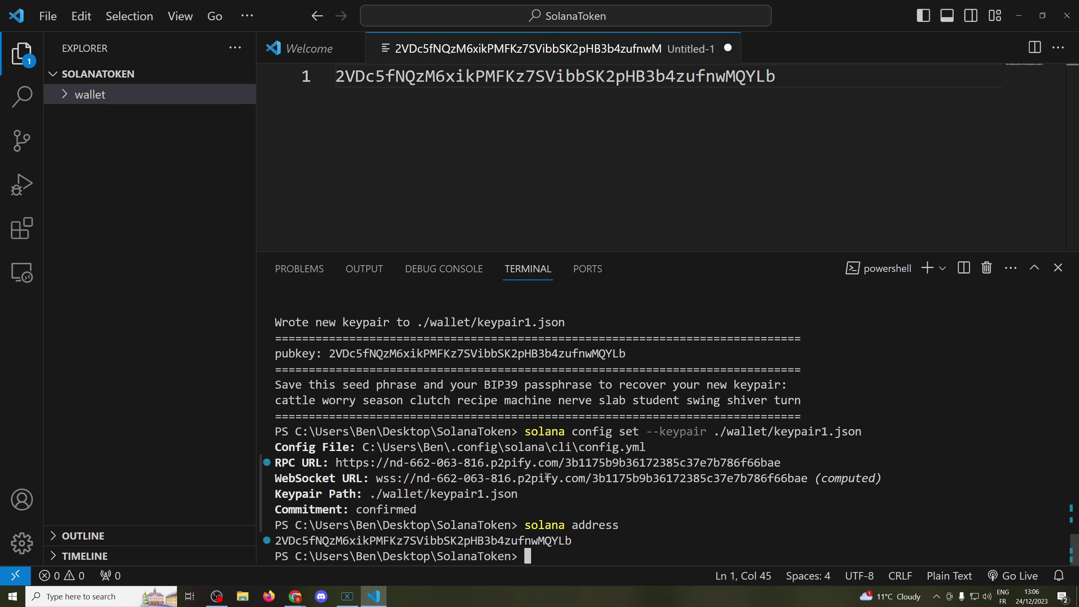
- Compare the address with the saved public key and check the balance reads 0 SOL
double_click(459, 541)
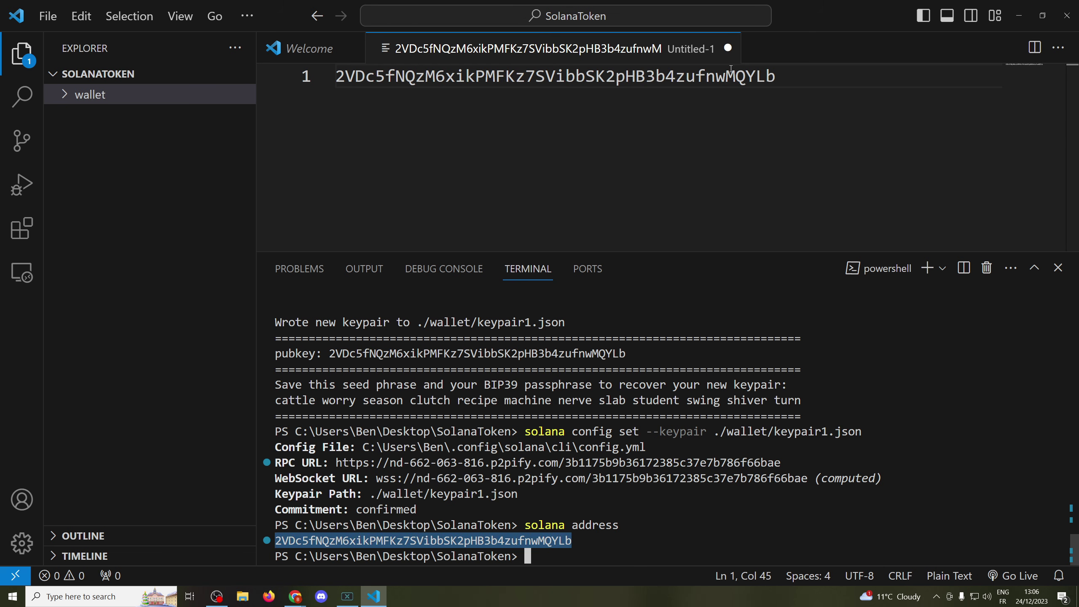
left_click_drag(776, 77, 318, 81)
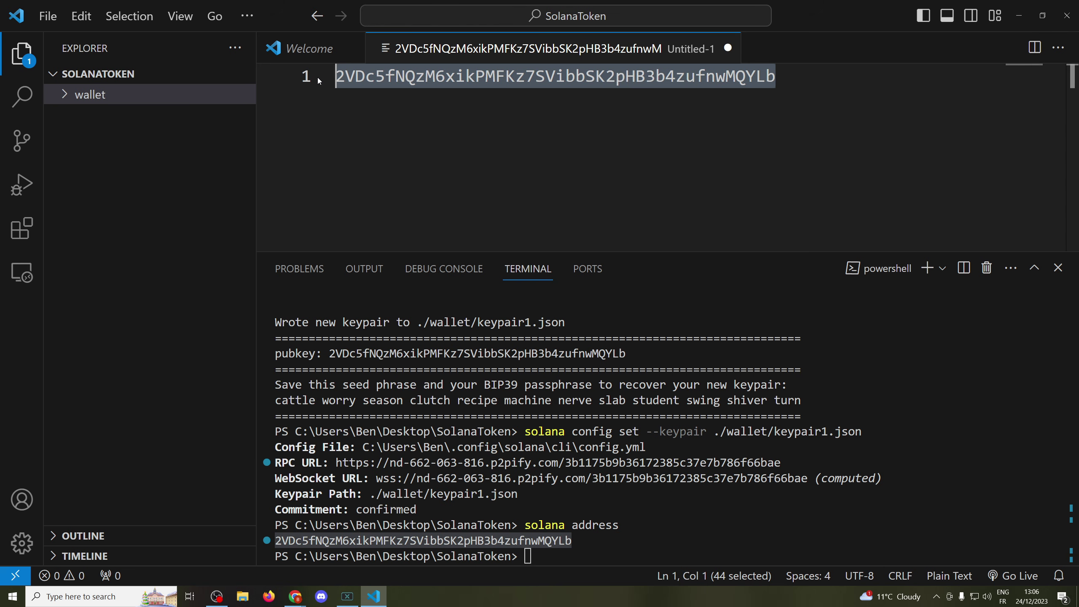
left_click(610, 552)
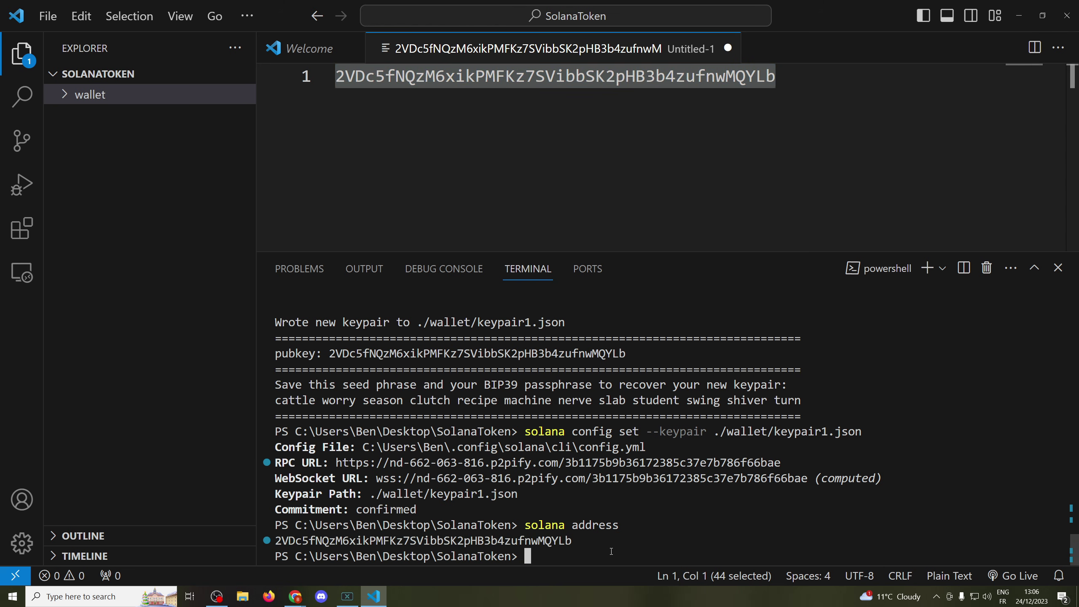
type("solana balance")
key("Return")
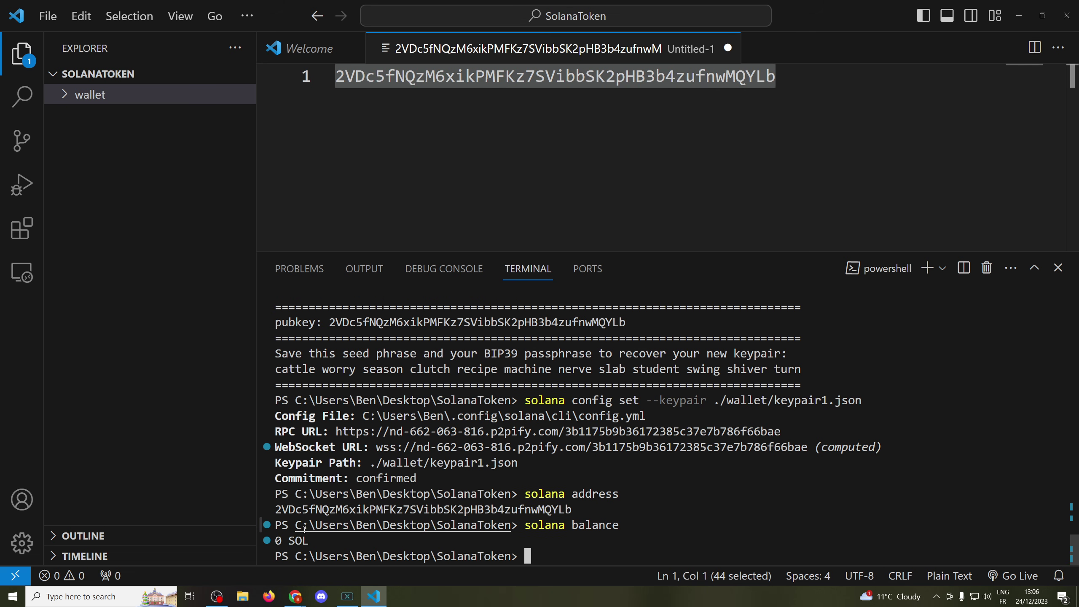
left_click(807, 81)
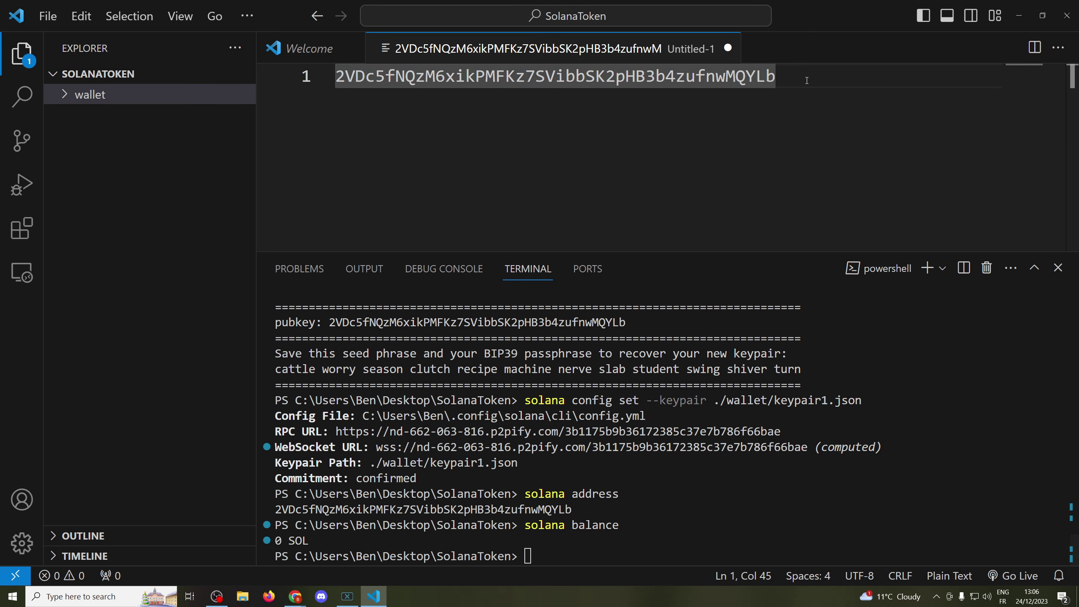
left_click_drag(816, 79, 286, 63)
- Search the web for 'solana f' and open the Sol Faucet site
mouse_move(298, 593)
left_click(328, 556)
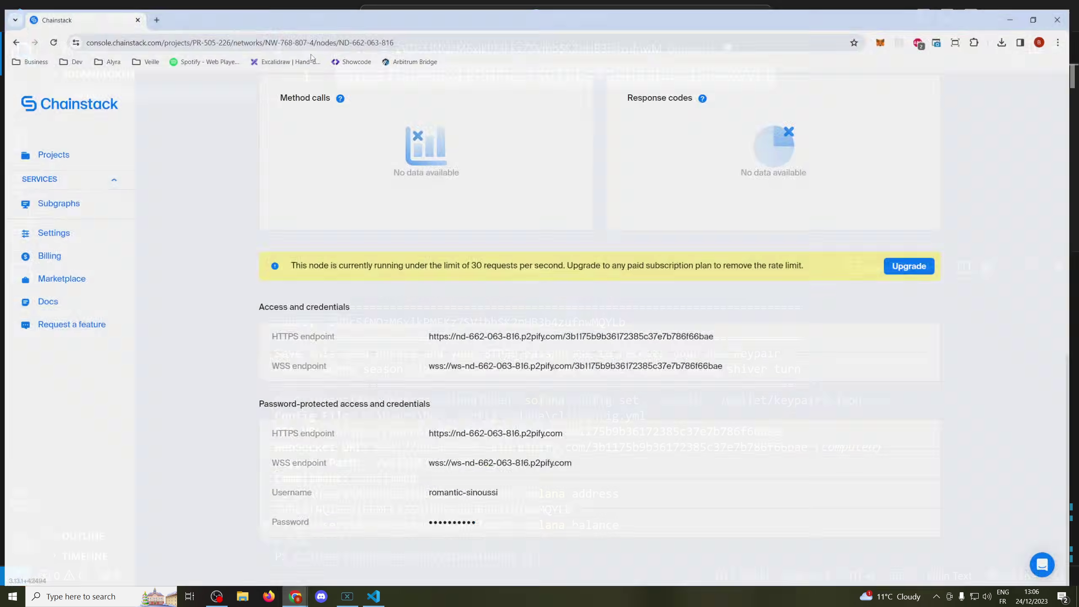
left_click(253, 32)
type("solana")
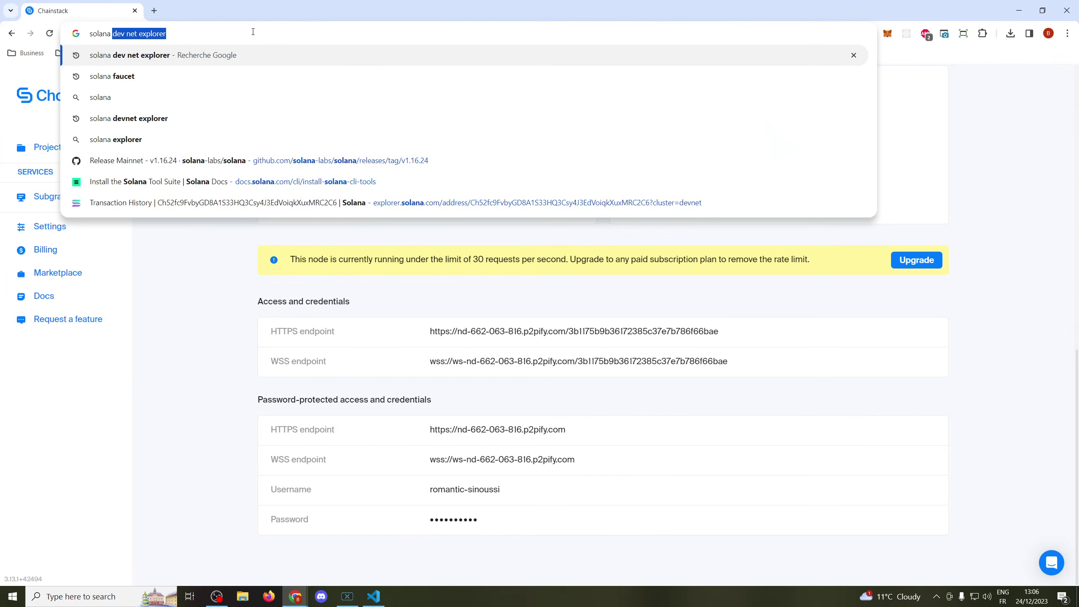
type(" fauc")
key("Return")
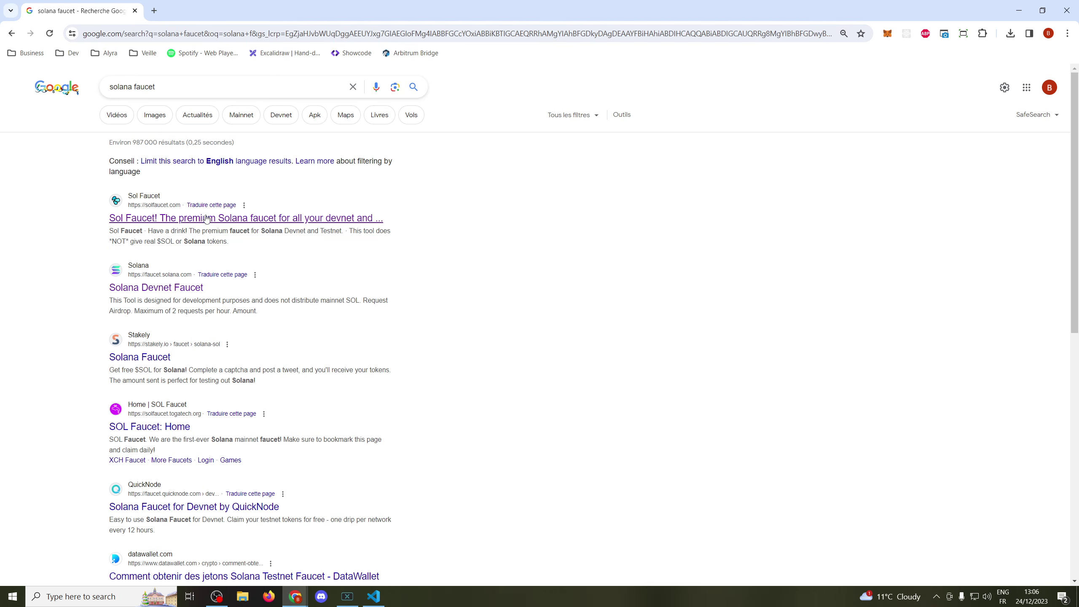
left_click(207, 218)
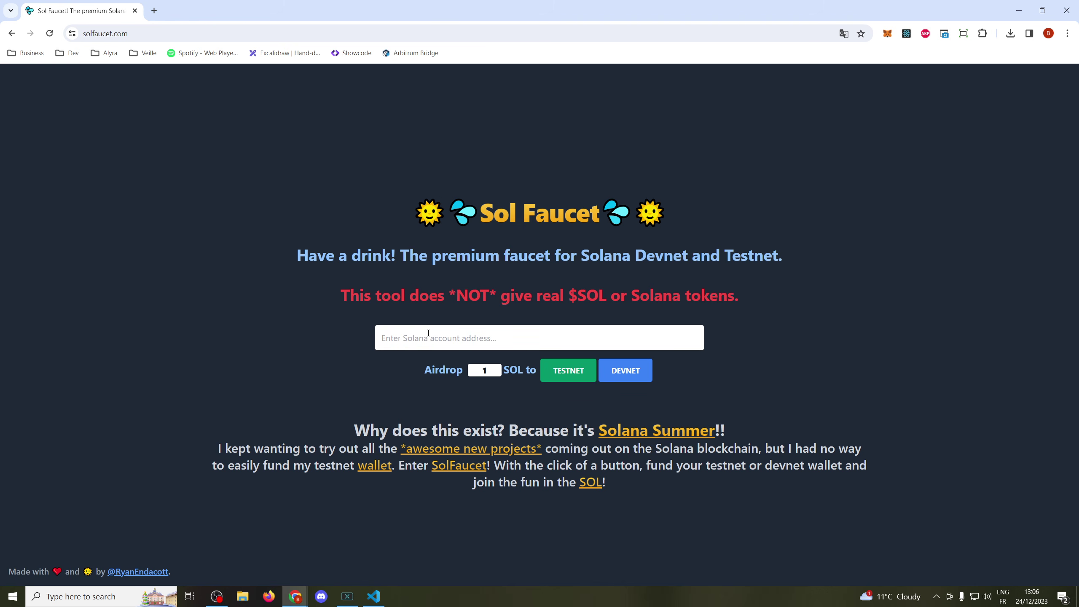
- Paste the wallet address into Sol Faucet, request a devnet airdrop, and dismiss the error
left_click(428, 333)
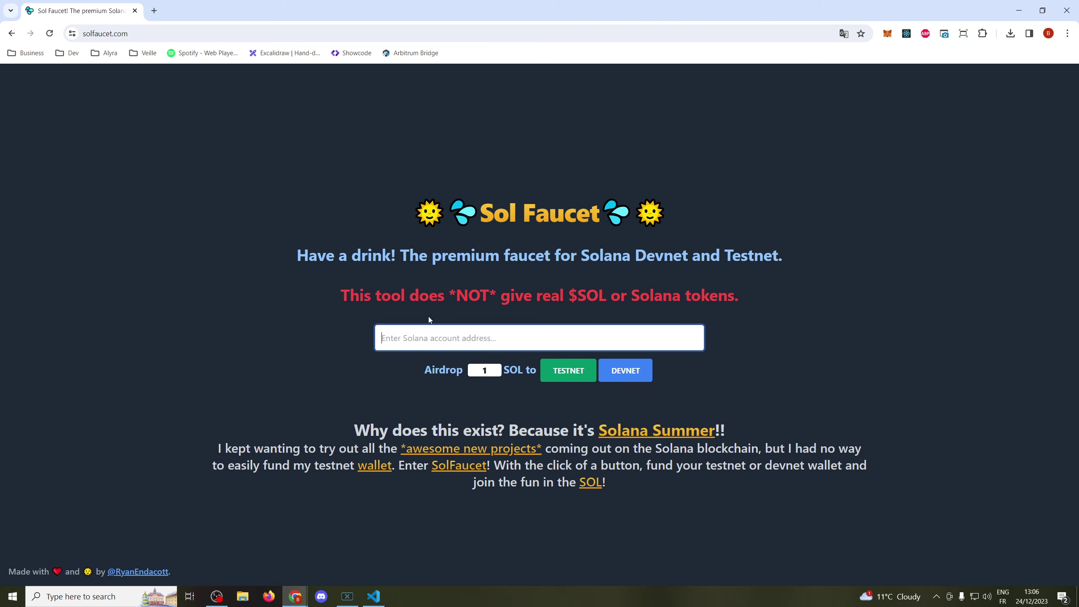
type("2VDc5fNQzM6xikPMFKz7SVibbSK2pHB3b4zufnwMQYLb")
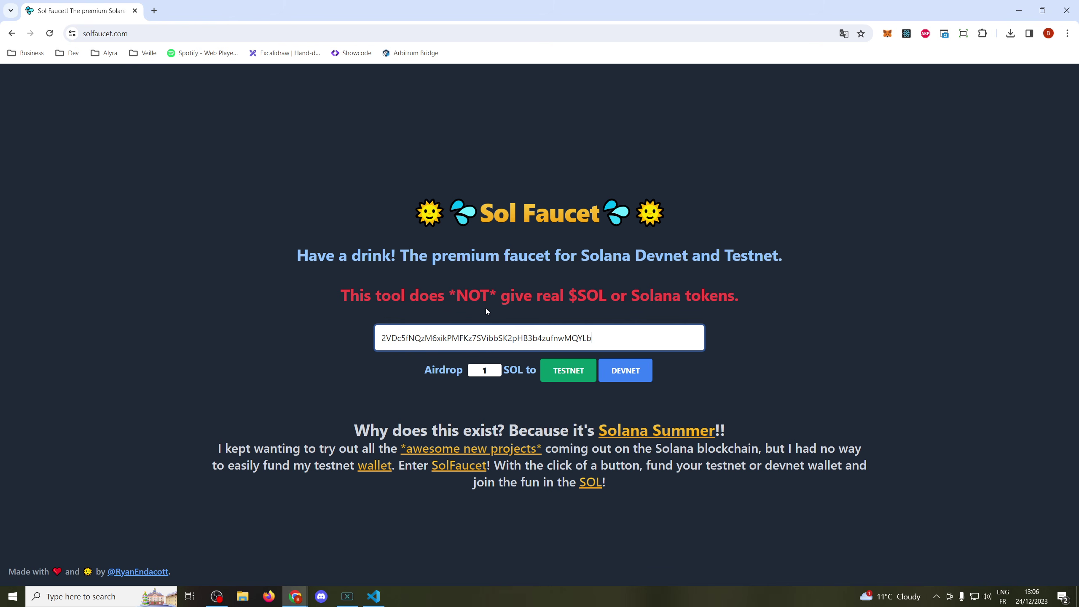
left_click_drag(613, 338, 385, 330)
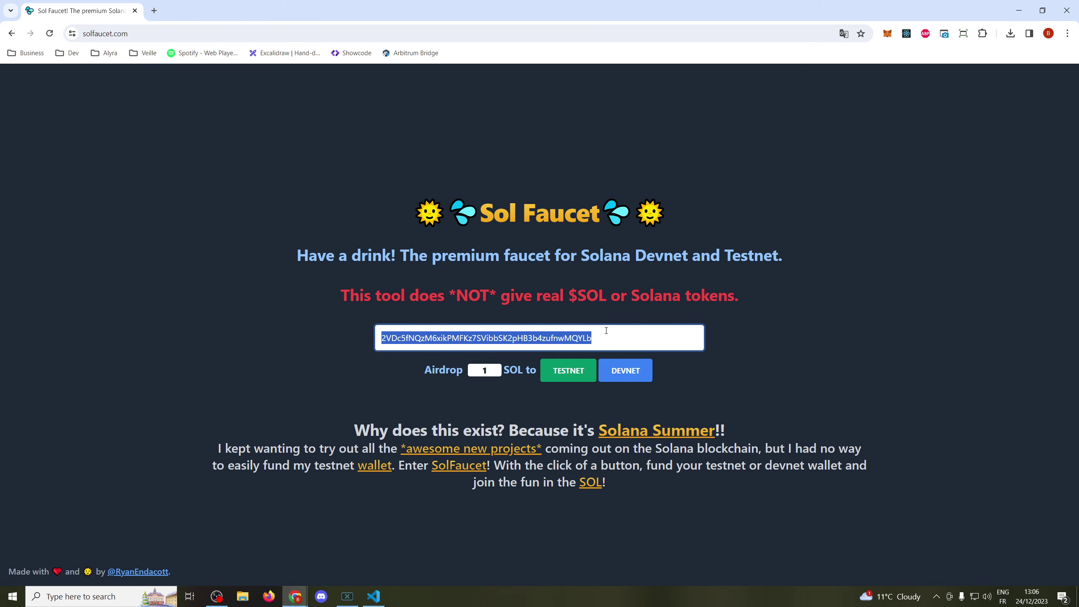
left_click(620, 376)
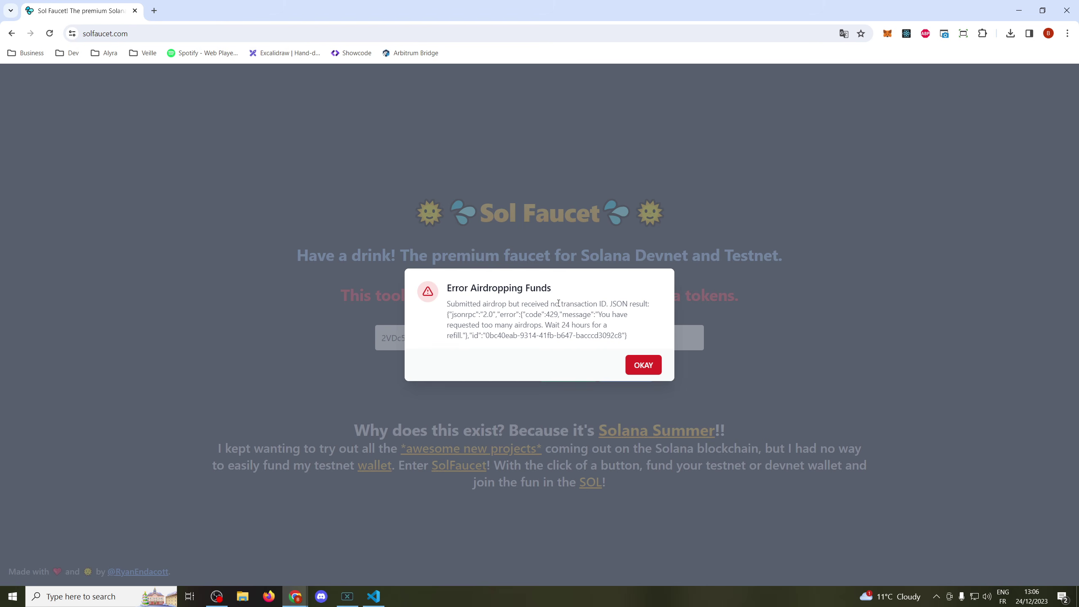
left_click(641, 366)
- Go back to the faucet search results, then return to Visual Studio Code
left_click(12, 34)
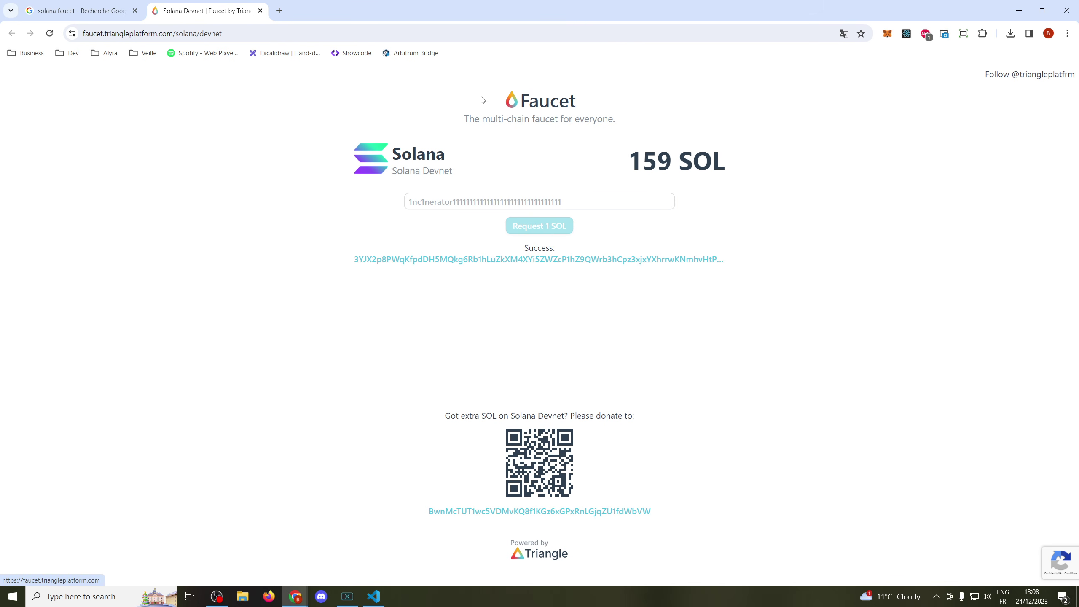
left_click(111, 11)
scroll(230, 245, "up", 15)
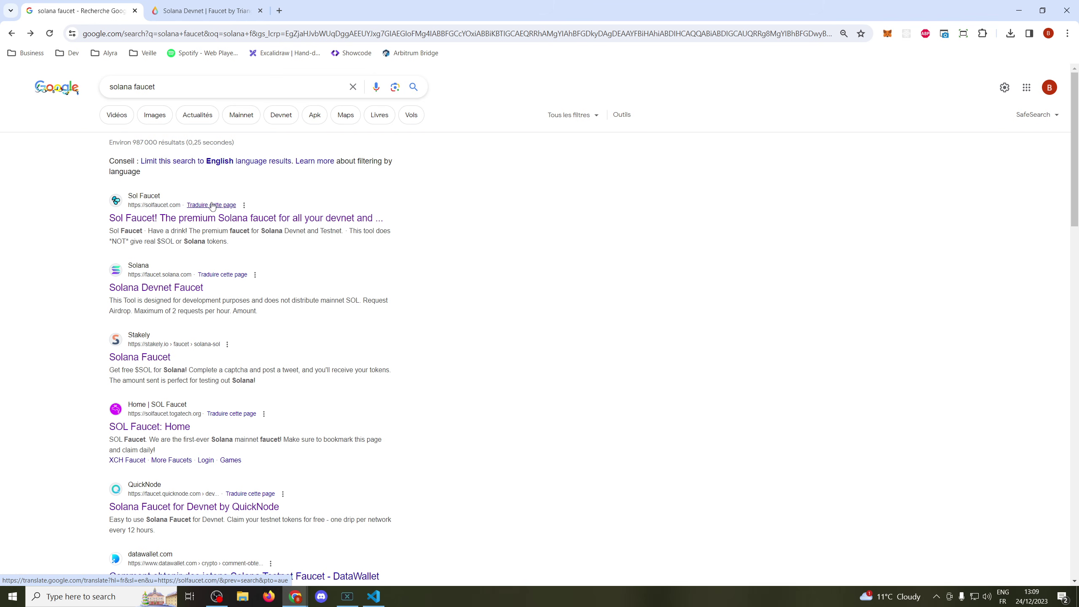
left_click(373, 597)
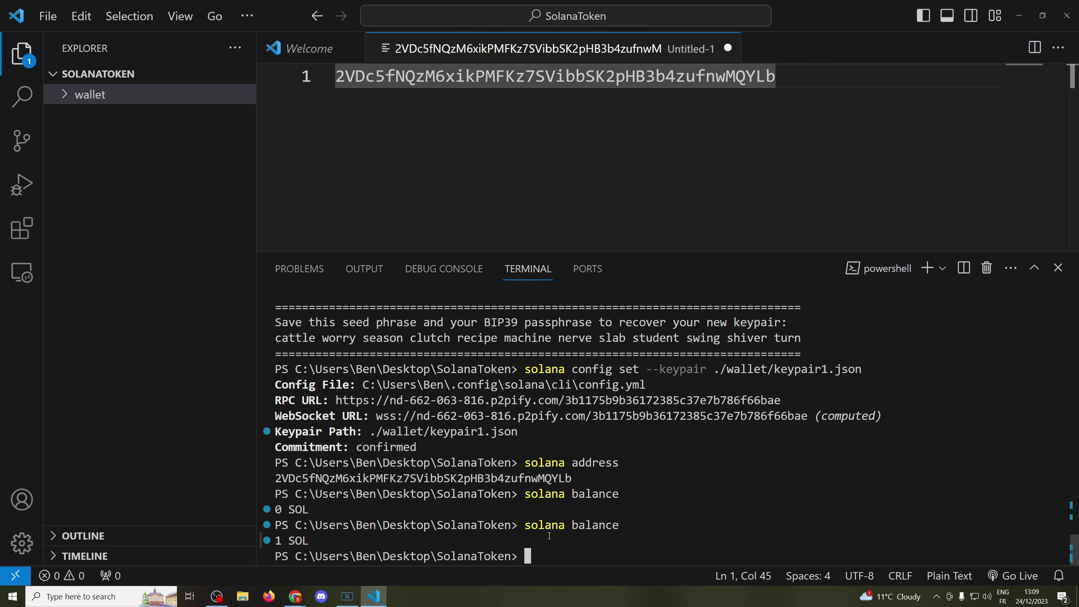
- Create a new SPL token with spl-token create-token
left_click_drag(308, 542, 274, 542)
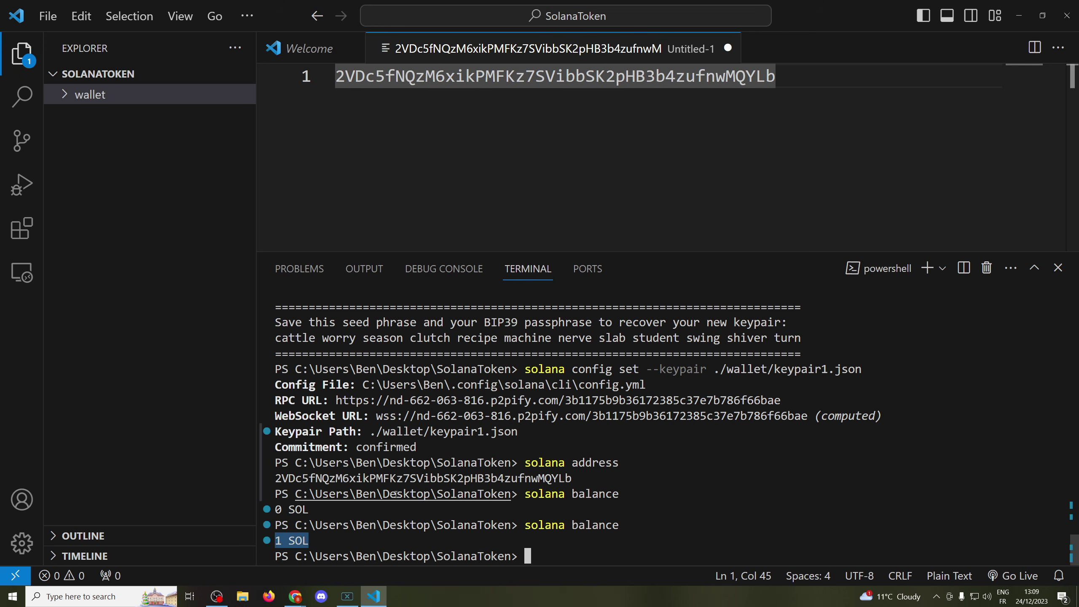
left_click(763, 508)
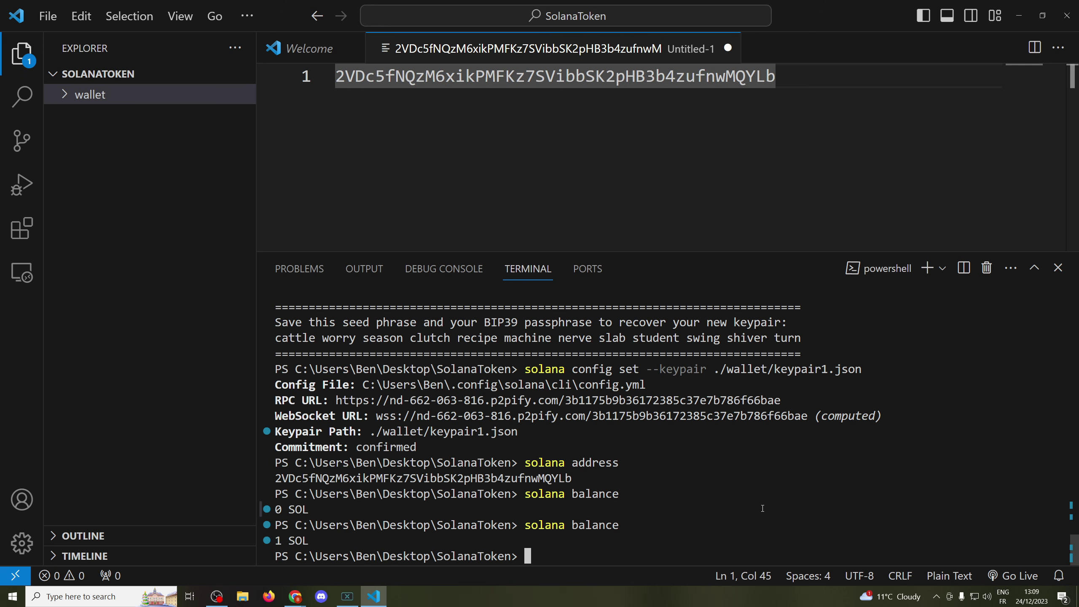
type("spl-token create-t")
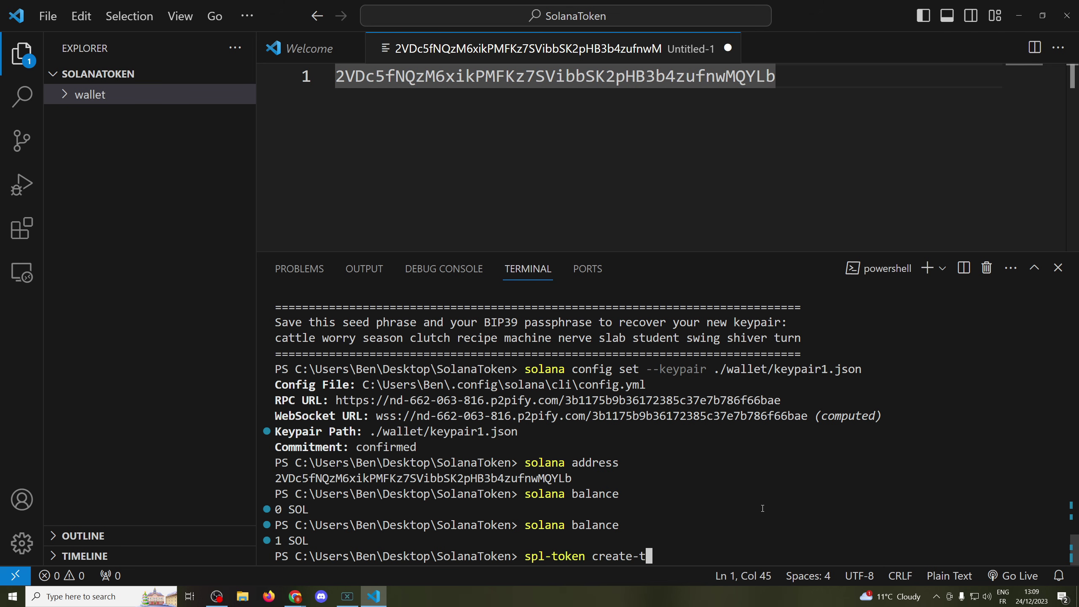
type("oken")
key("Return")
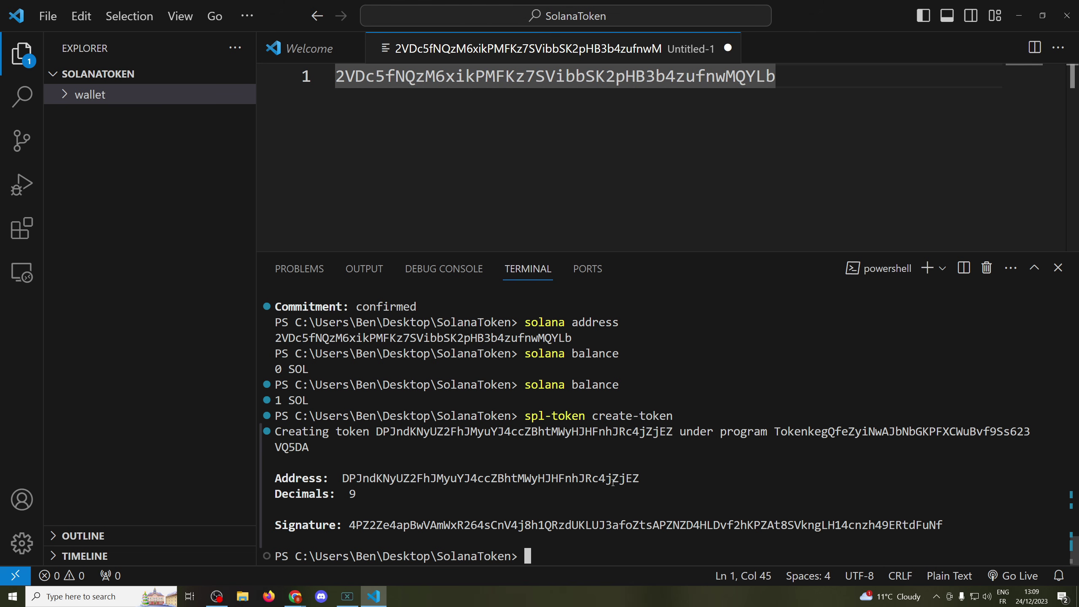
- Paste the new token address onto line 2, below the wallet address
double_click(516, 478)
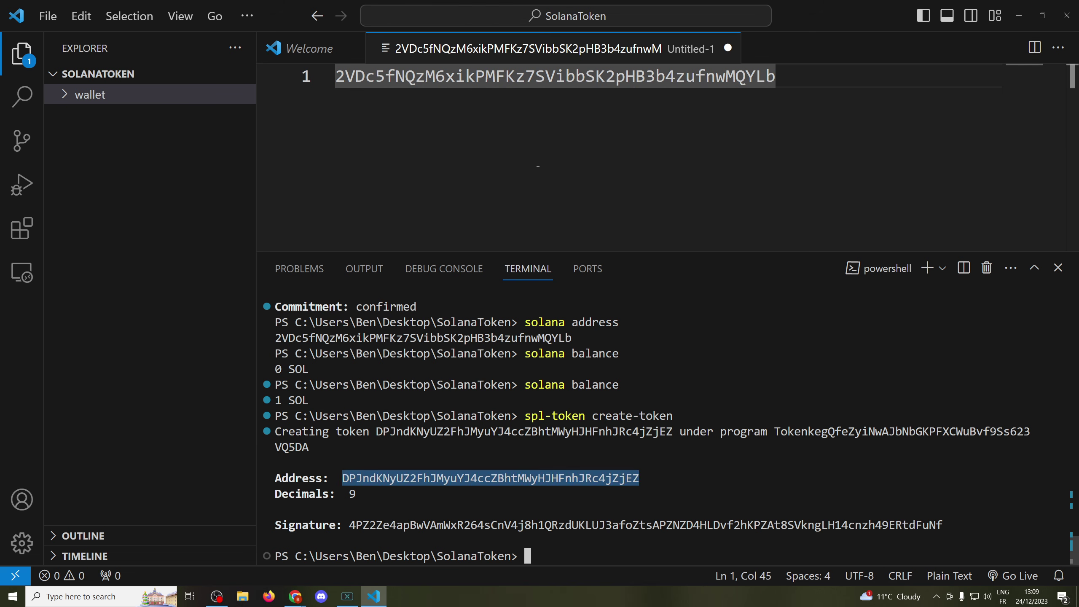
key("ctrl+c")
double_click(404, 478)
left_click(387, 152)
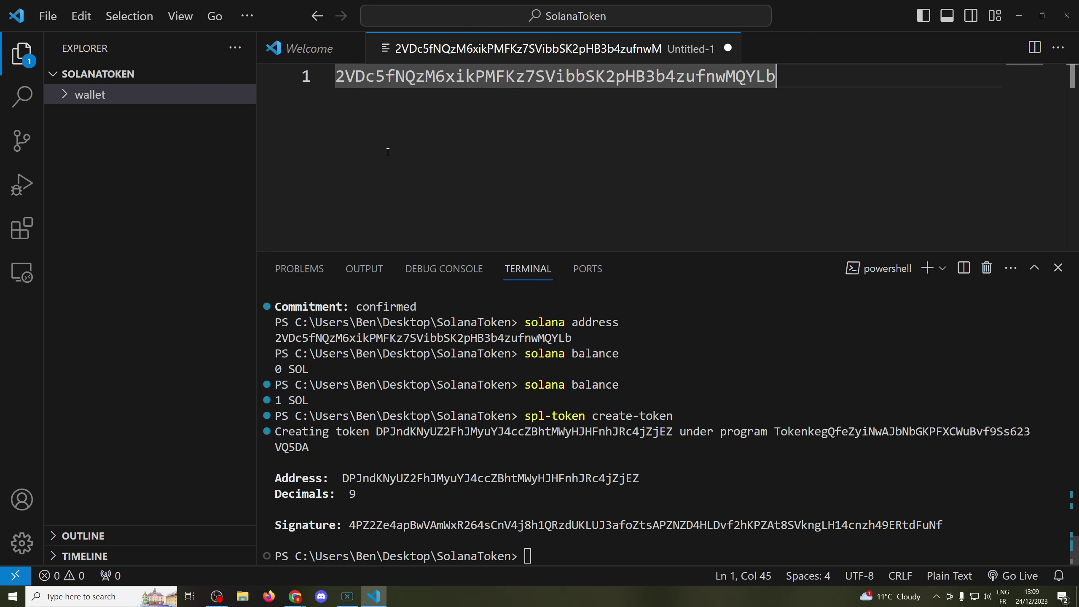
key("Return")
key("ctrl+v")
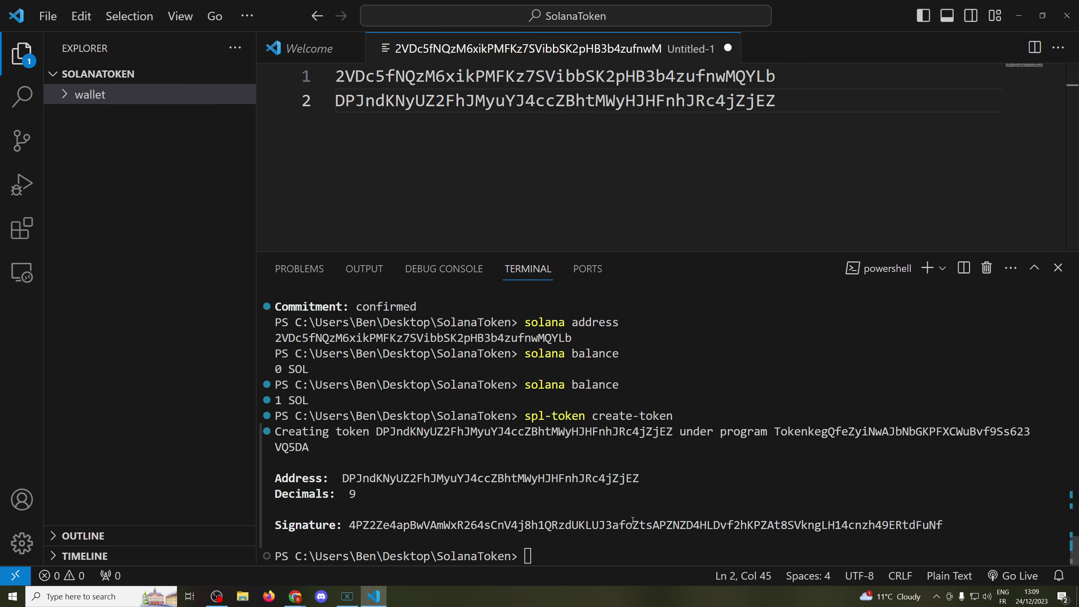
- Check the new token's current supply with spl-token supply and its mint address
left_click(593, 550)
type("spl-tok")
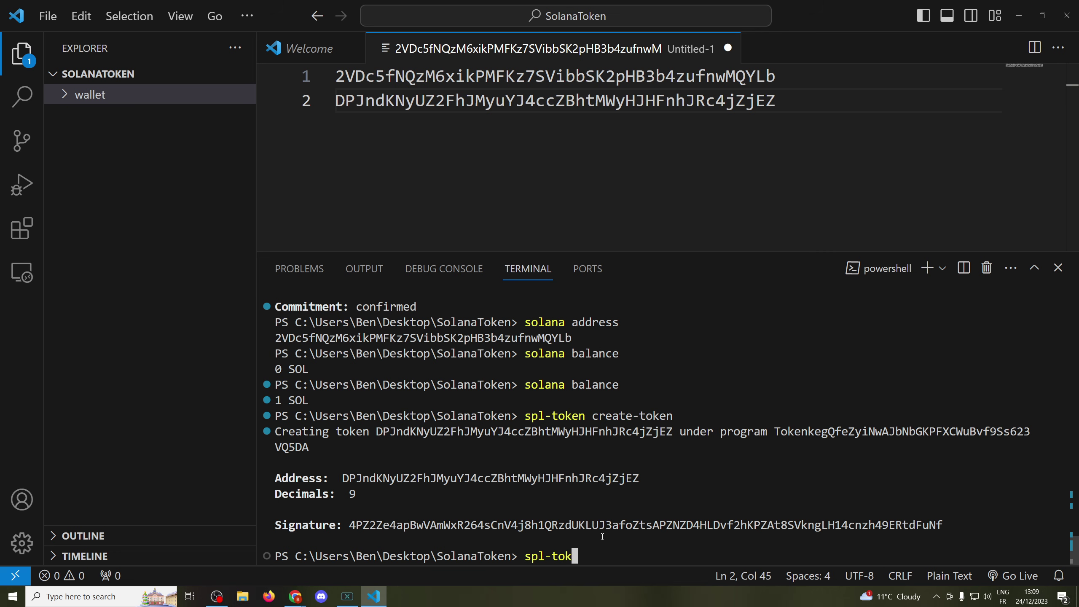
type("en supply")
key("ctrl+v")
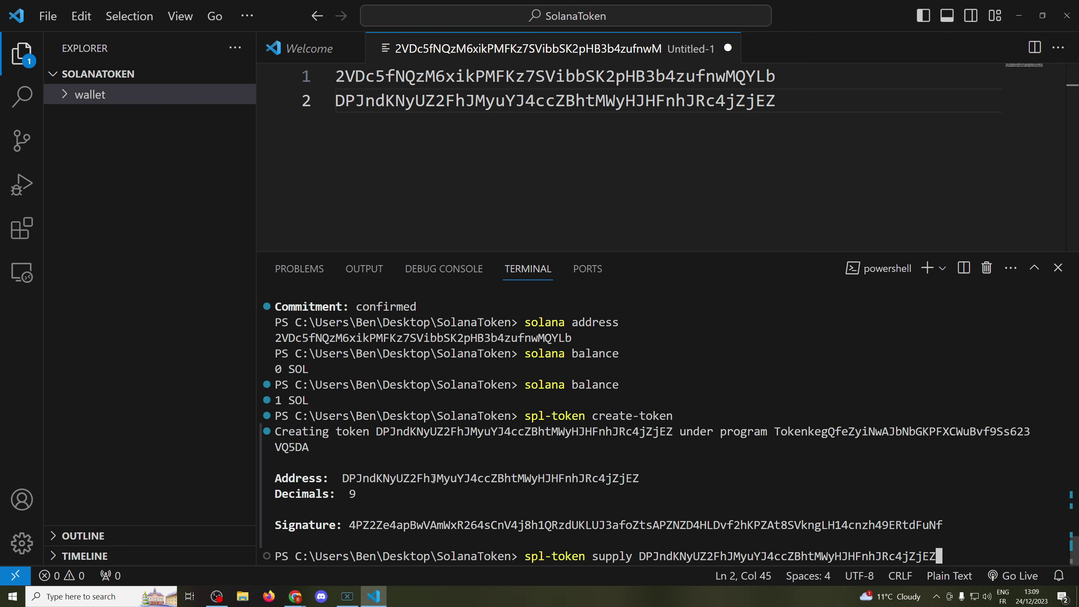
double_click(433, 479)
left_click(956, 546)
key("Return")
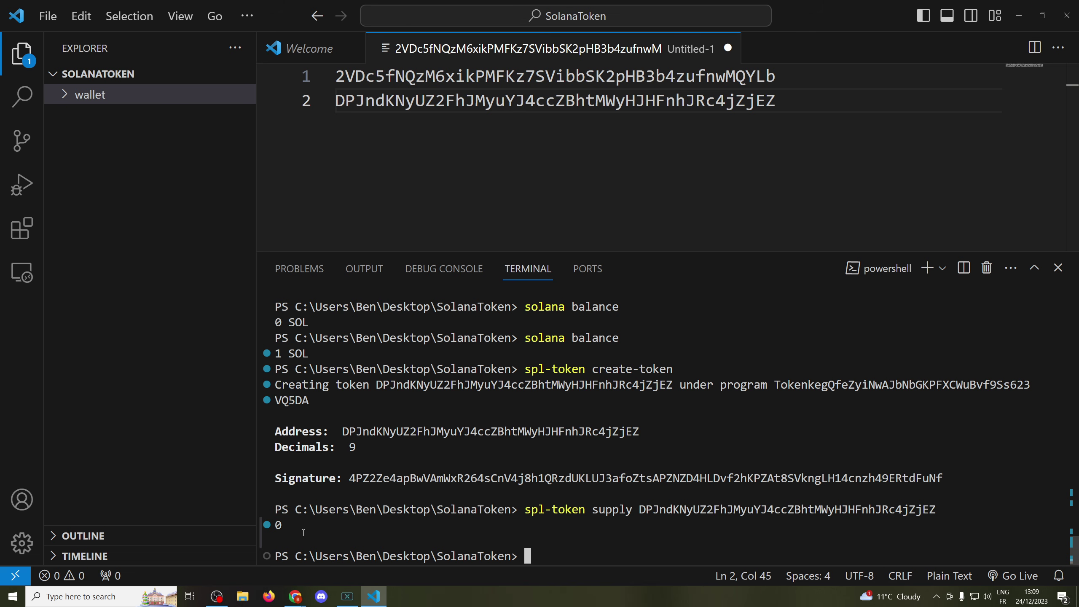
- Create a token account for the new token and mint 1000000 tokens into it
type("spl-token ")
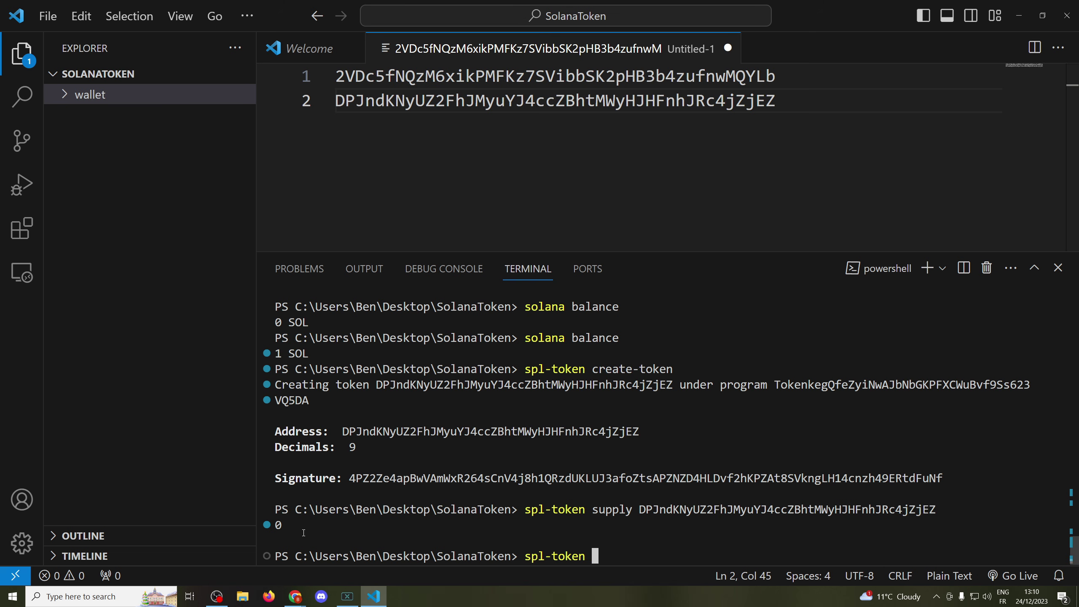
type("create-account")
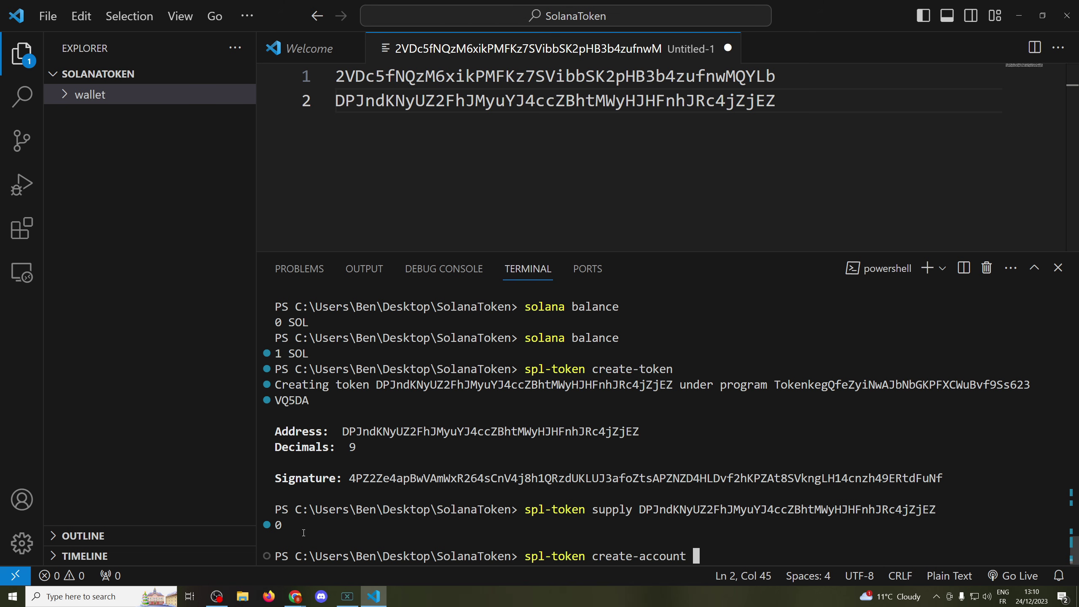
key("ctrl+v")
key("Return")
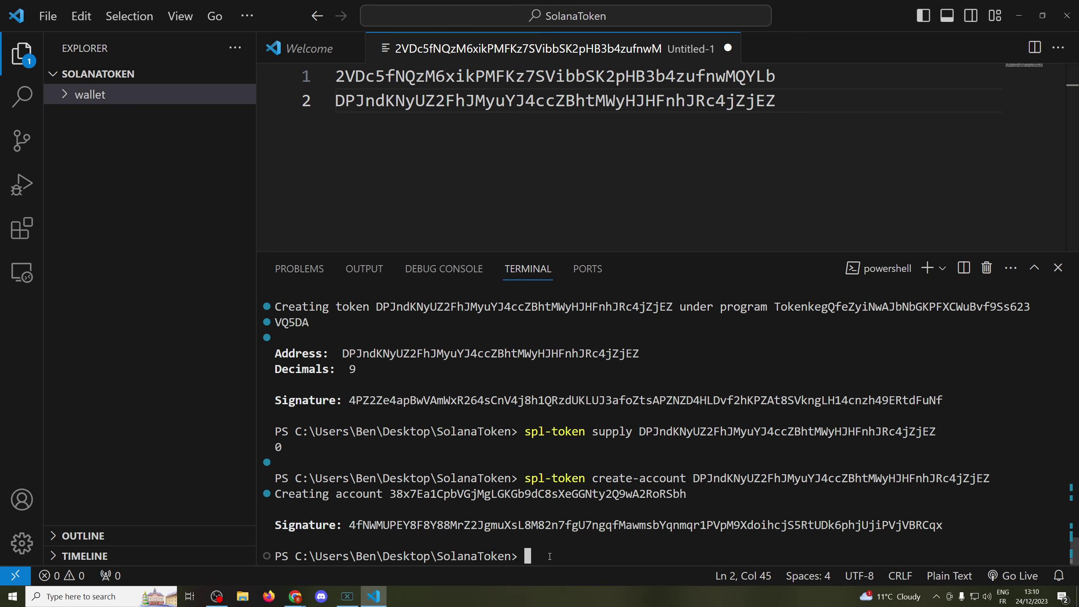
type("spl-token mint")
key("ctrl+v")
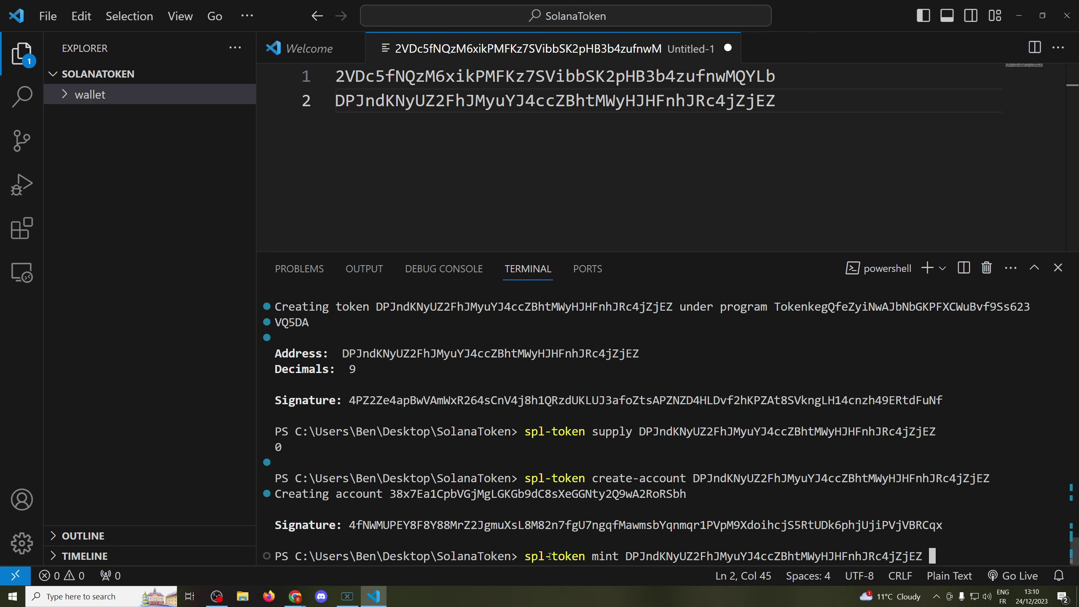
type("1000000")
key("Return")
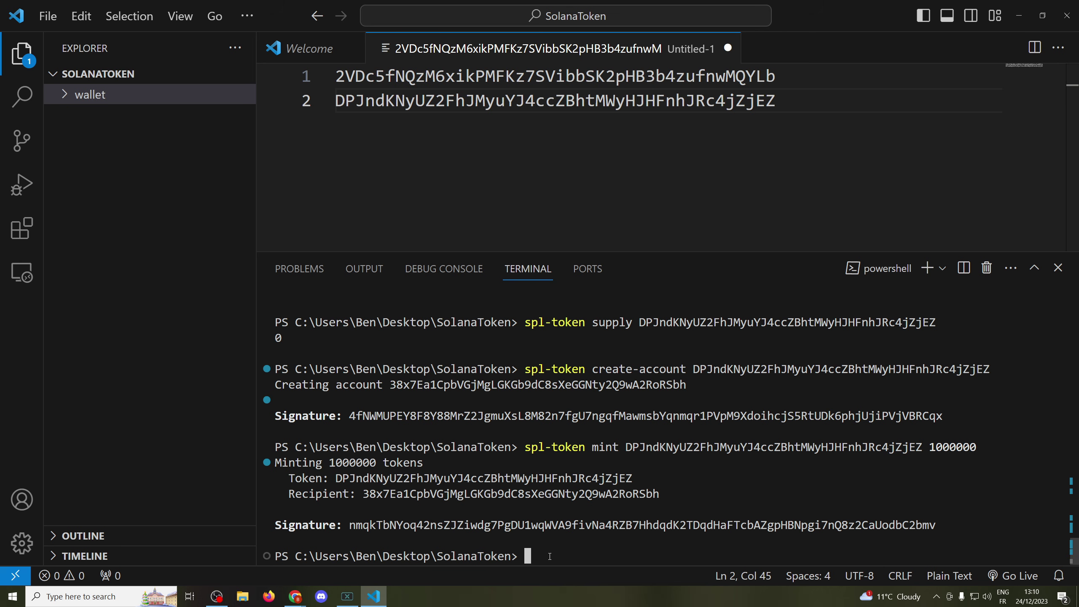
- Confirm spl-token supply now reports 1000000, then select the wallet address on line 1
type("spl-token supply")
key("ctrl+v")
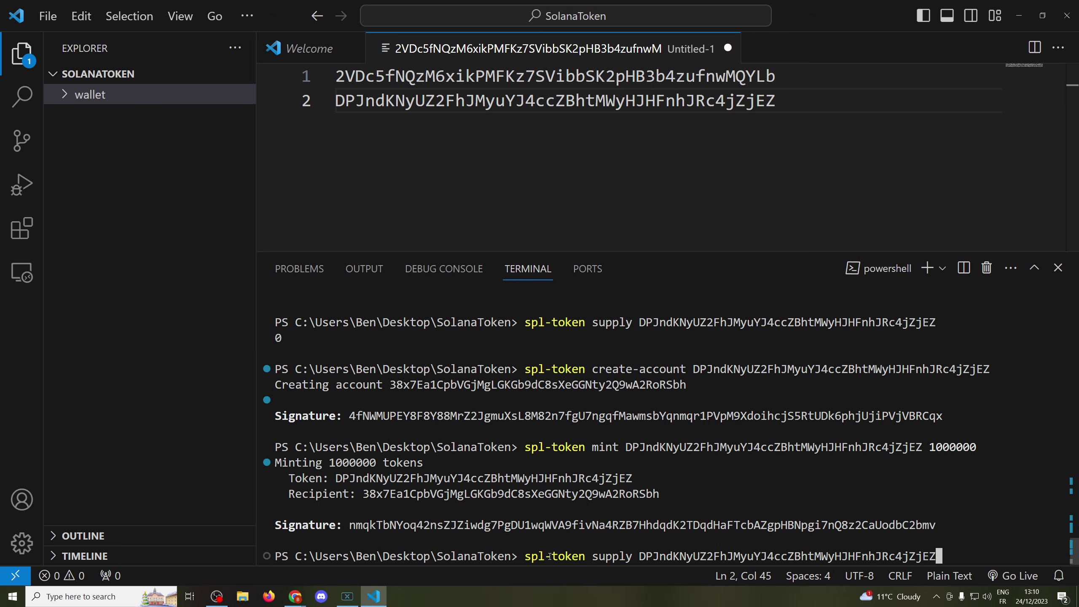
key("Return")
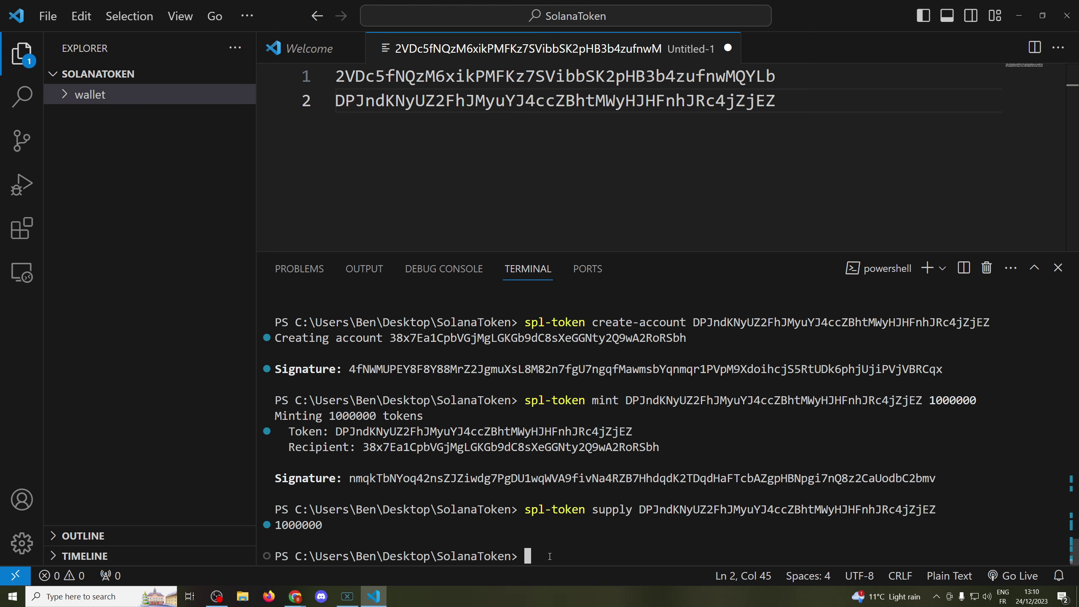
double_click(456, 76)
key("ctrl+c")
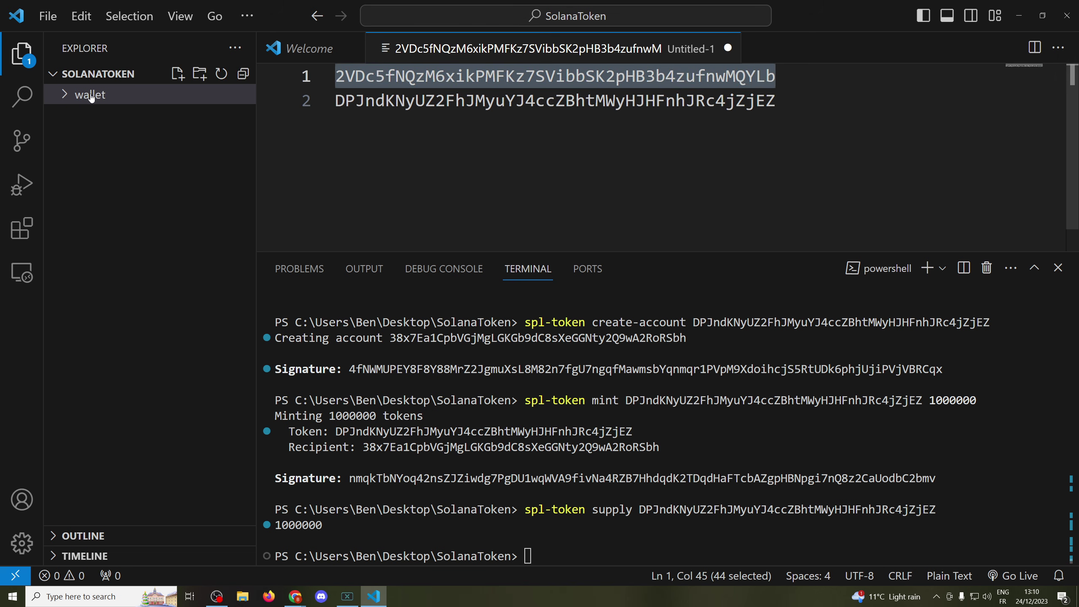
- Search the web for 'solana explorer devnet' and open Solana Explorer on Devnet
mouse_move(295, 596)
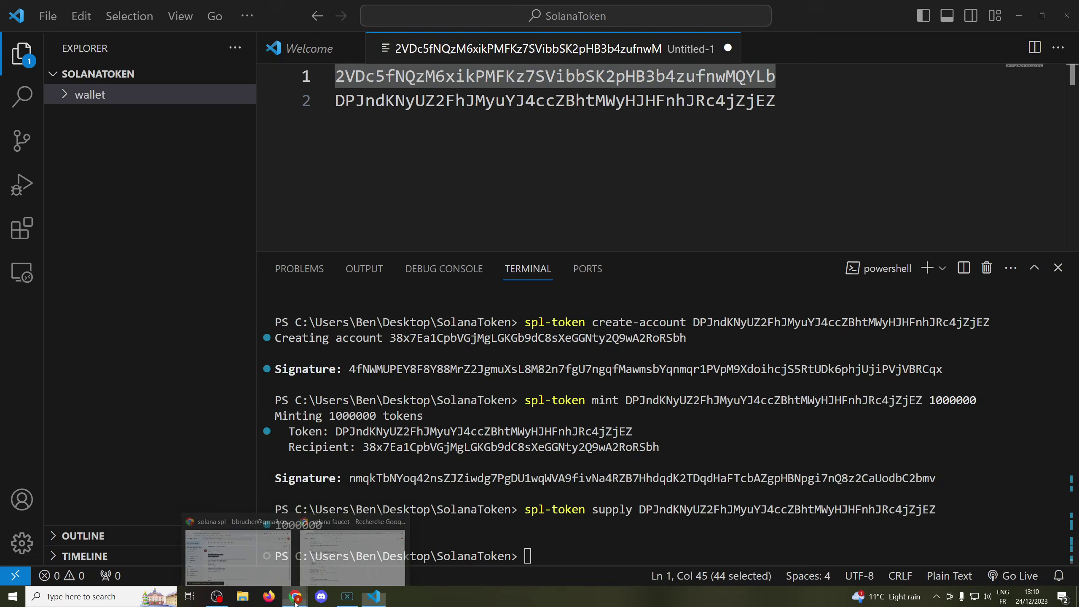
left_click(342, 550)
left_click_drag(192, 85, 31, 85)
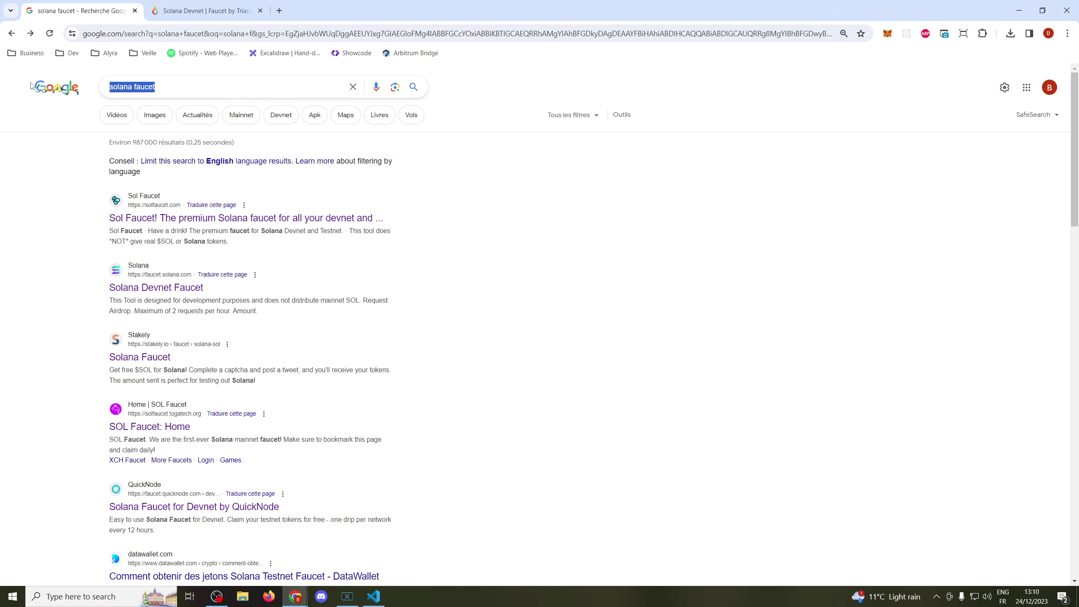
type("solana explor")
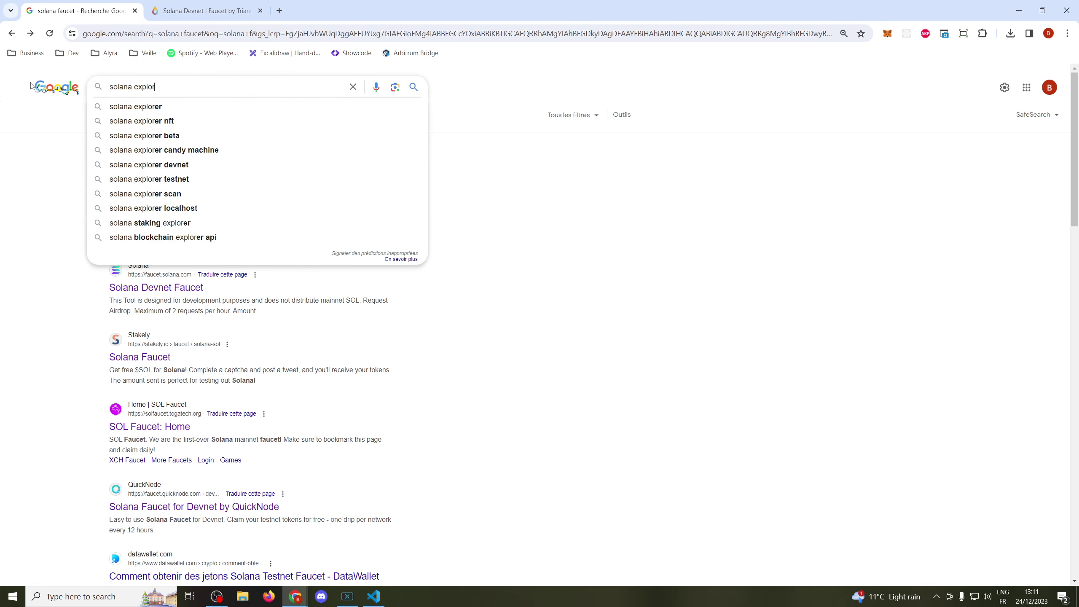
type("er devnet")
key("Return")
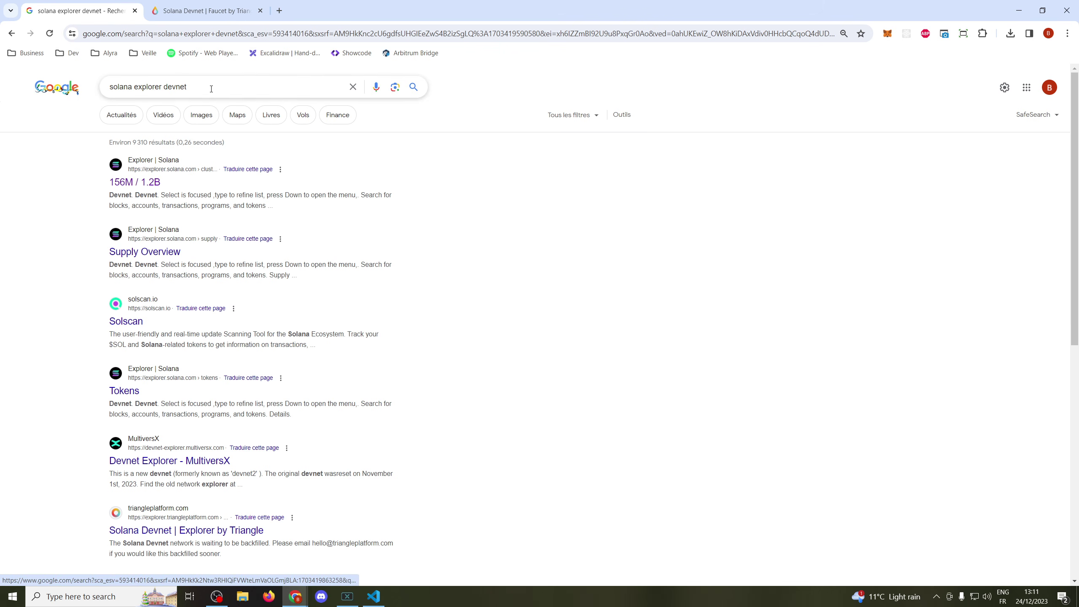
left_click(135, 196)
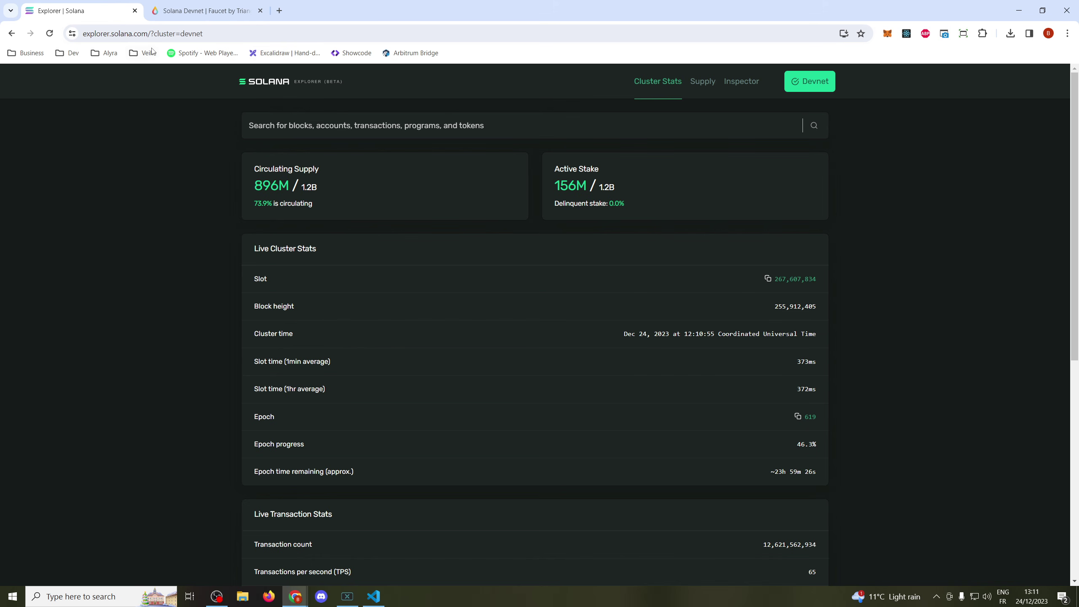
- Look up the wallet address in the explorer and show the account's token holdings
left_click(289, 122)
key("ctrl+v")
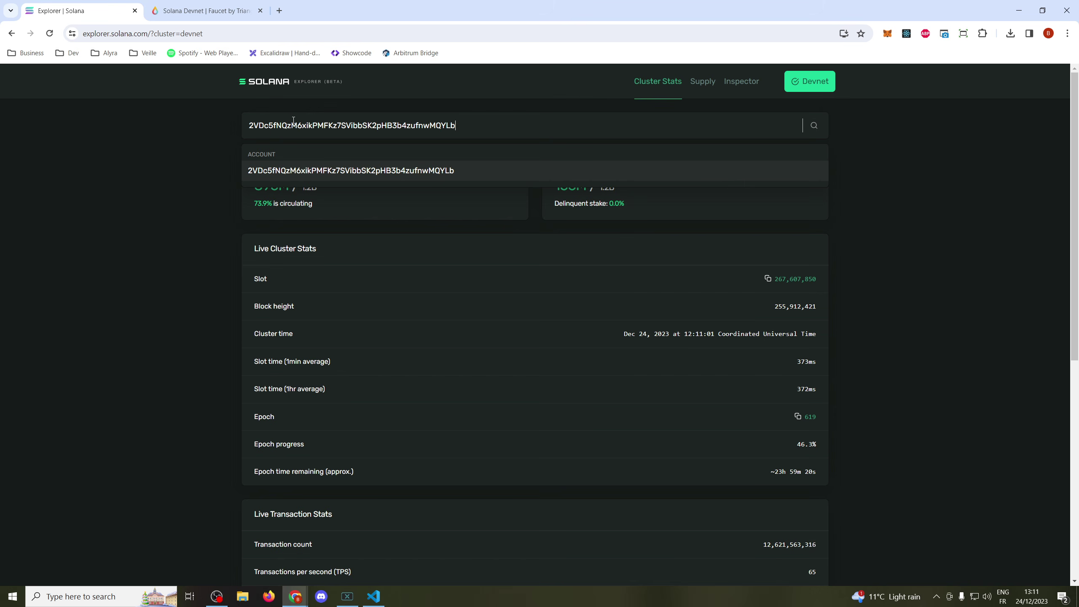
left_click(320, 170)
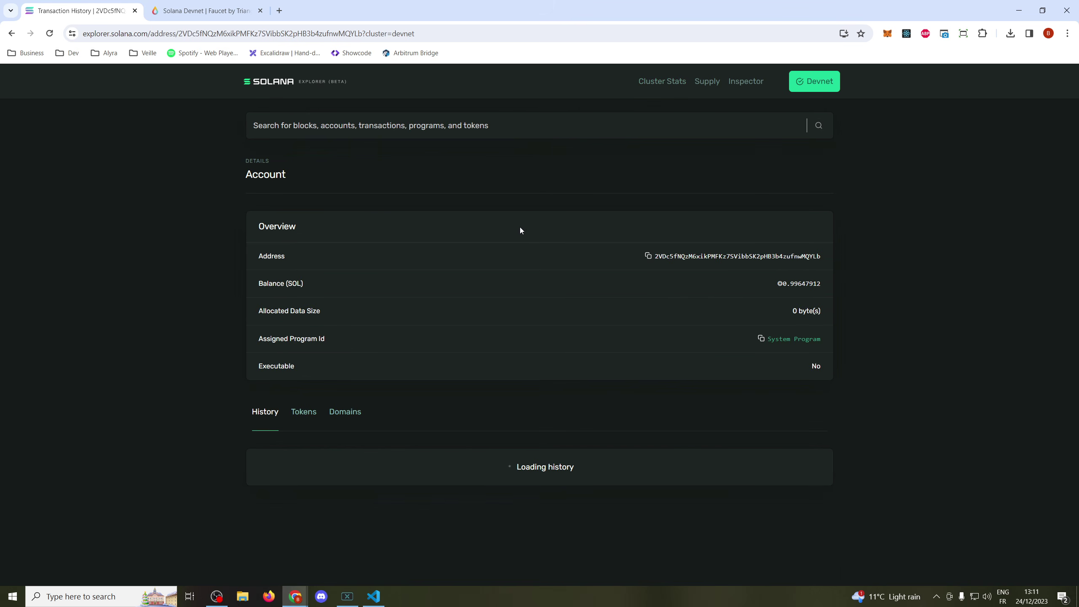
scroll(519, 240, "down", 2)
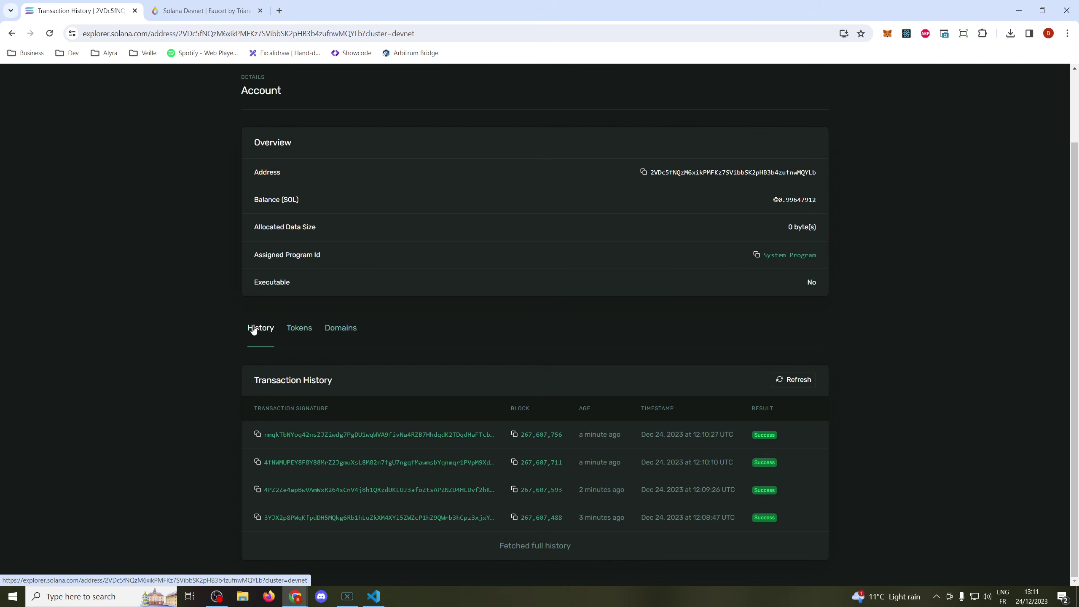
left_click(298, 330)
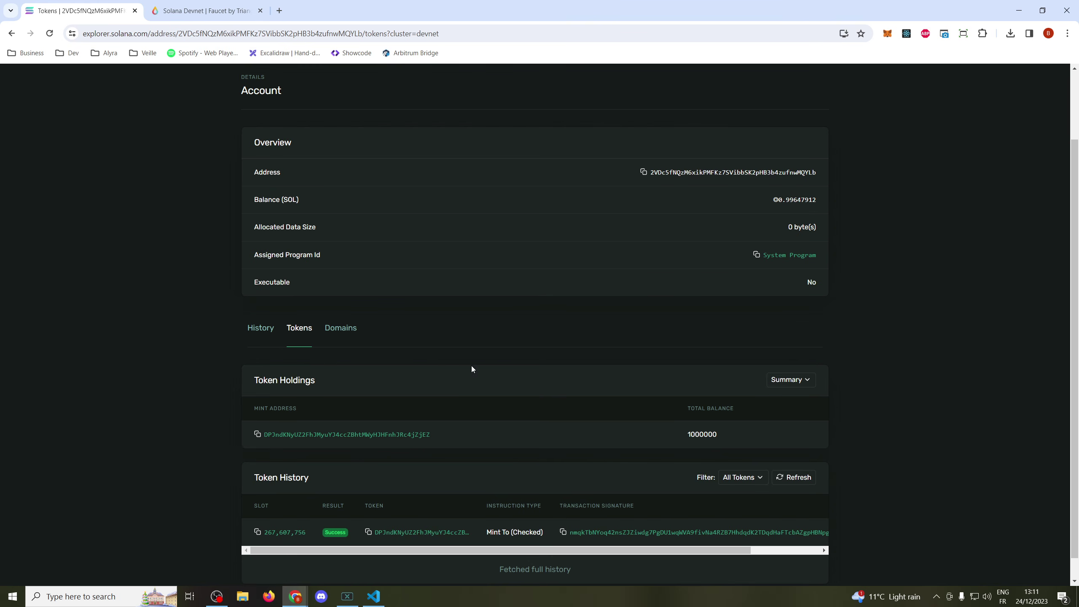
scroll(467, 365, "down", 1)
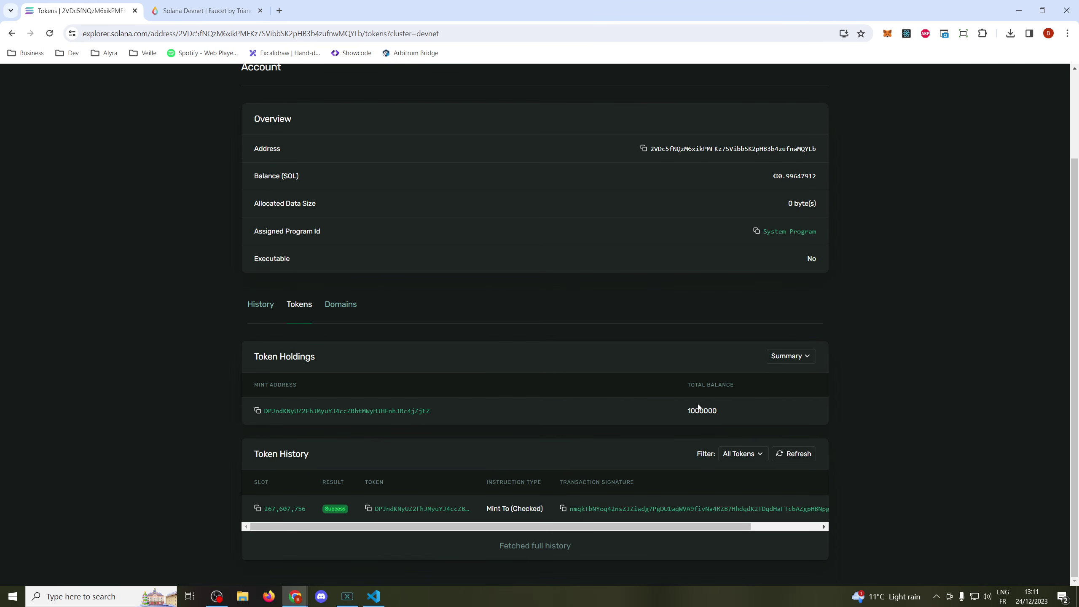
- Copy the token address from the editor and highlight the 1000000 balance and mint address
left_click(373, 597)
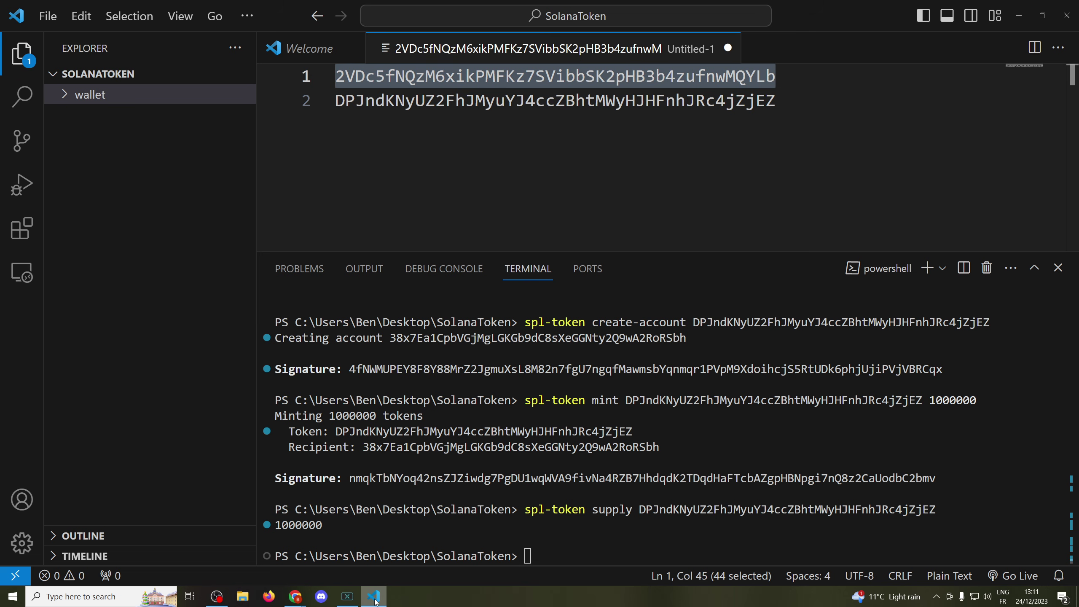
double_click(552, 100)
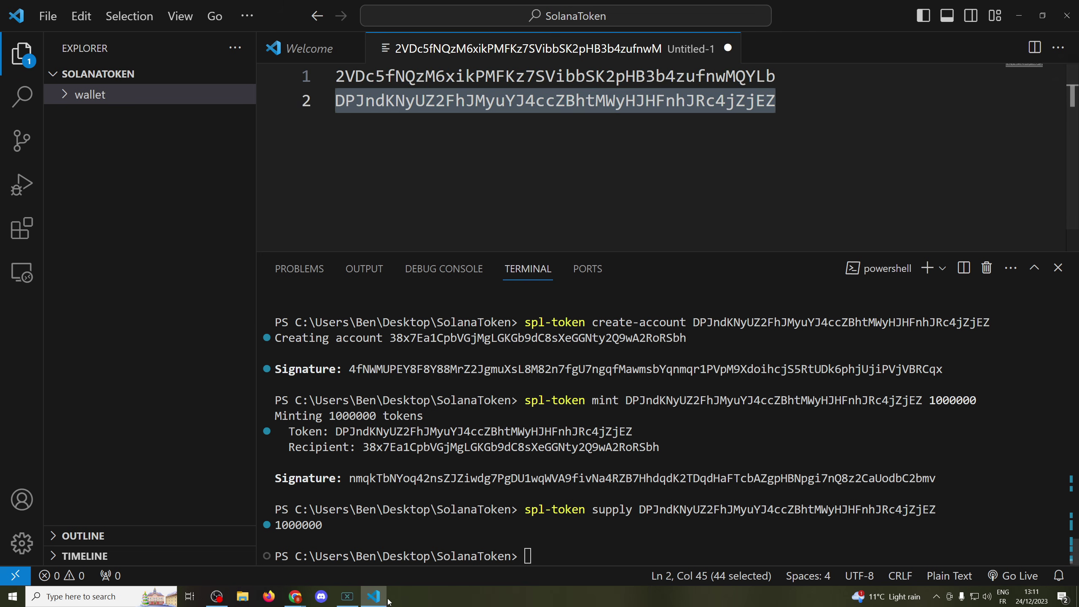
key("alt+Tab")
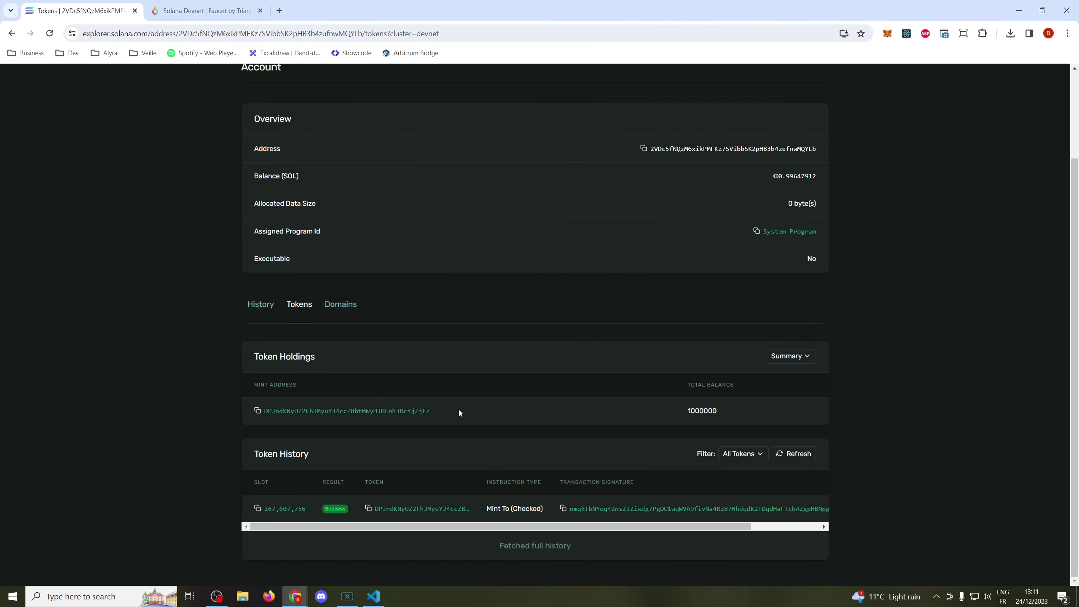
double_click(695, 410)
left_click_drag(441, 411, 258, 415)
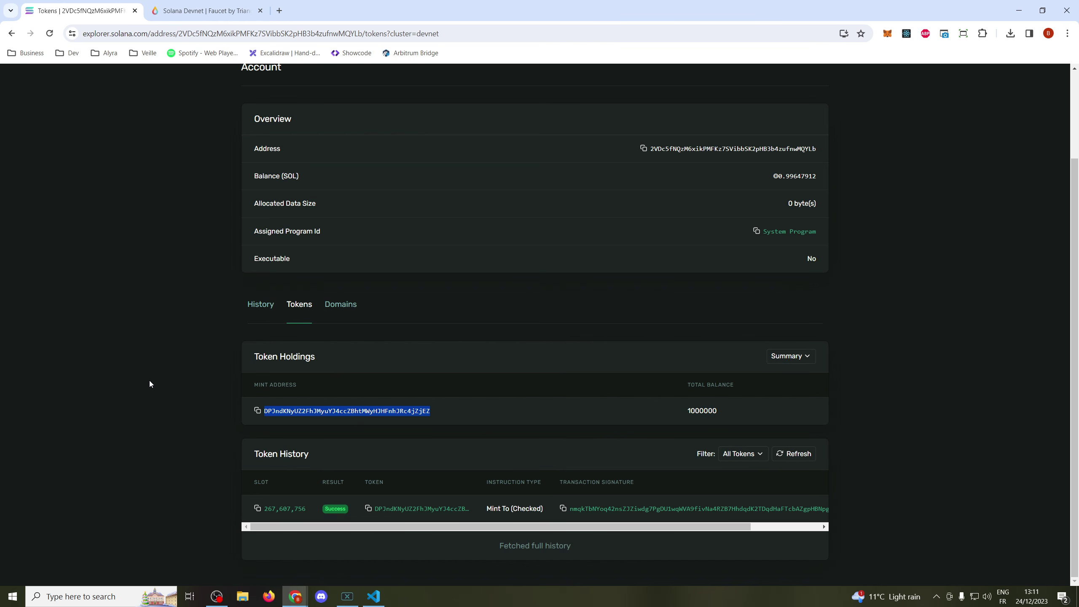